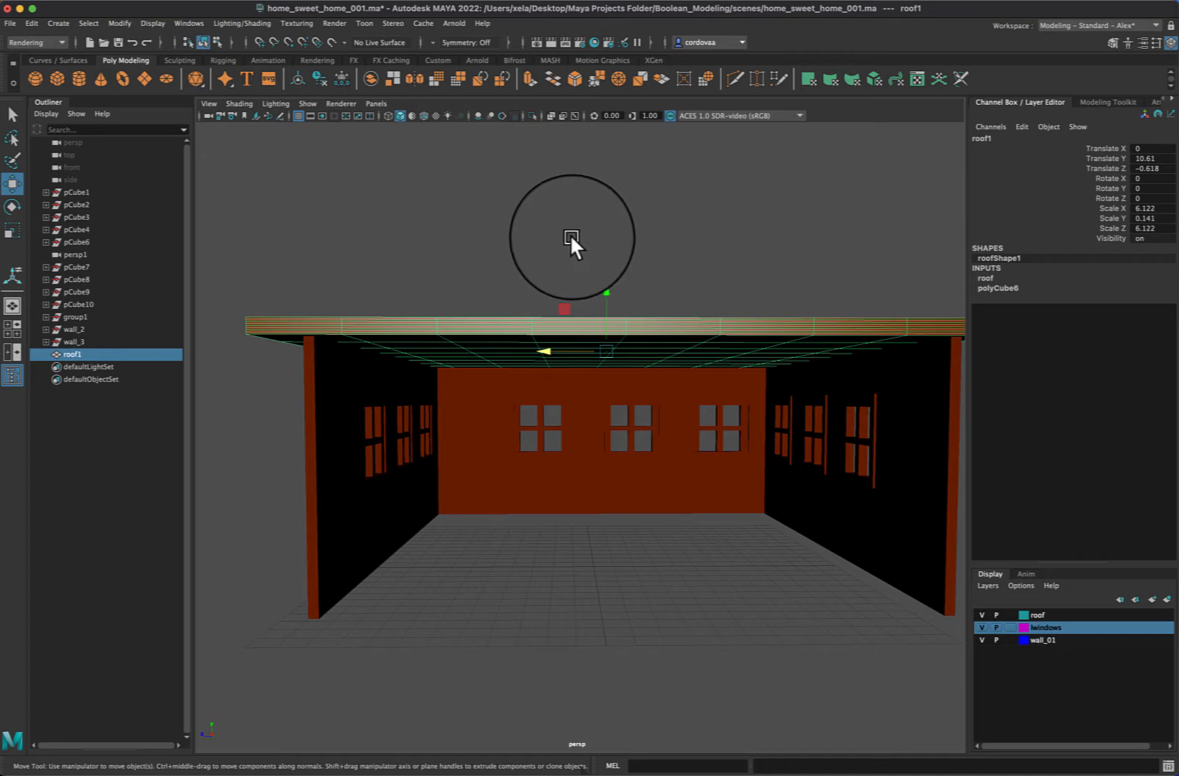
Assign a new Maya Lambert surface material to the roof object roof1.
left_click(588, 289)
left_click(617, 333)
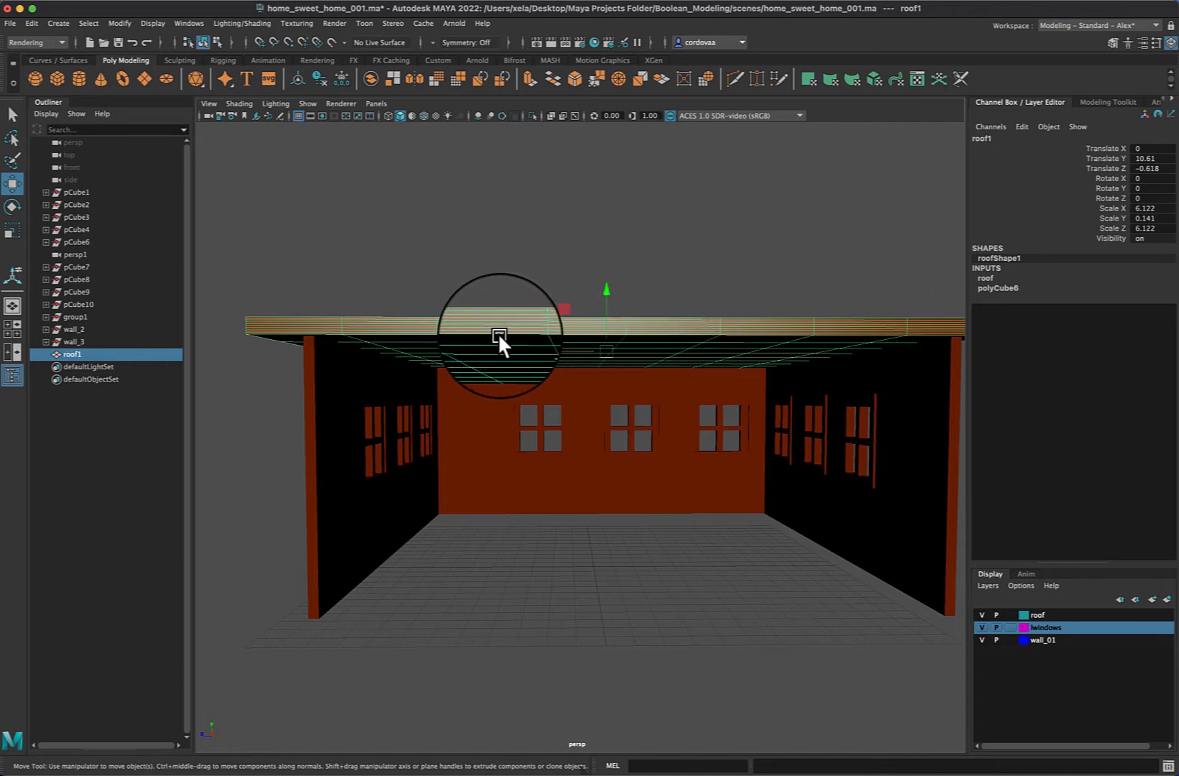
right_click_drag(497, 333, 486, 651)
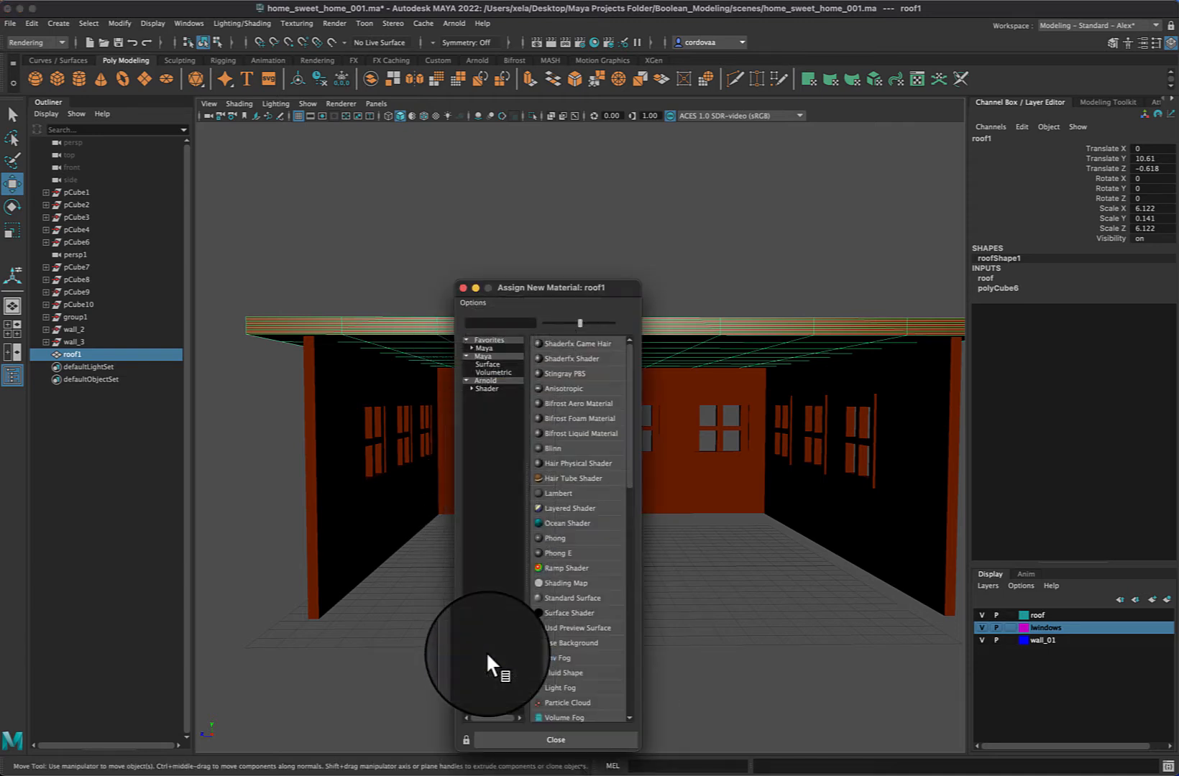
left_click(497, 364)
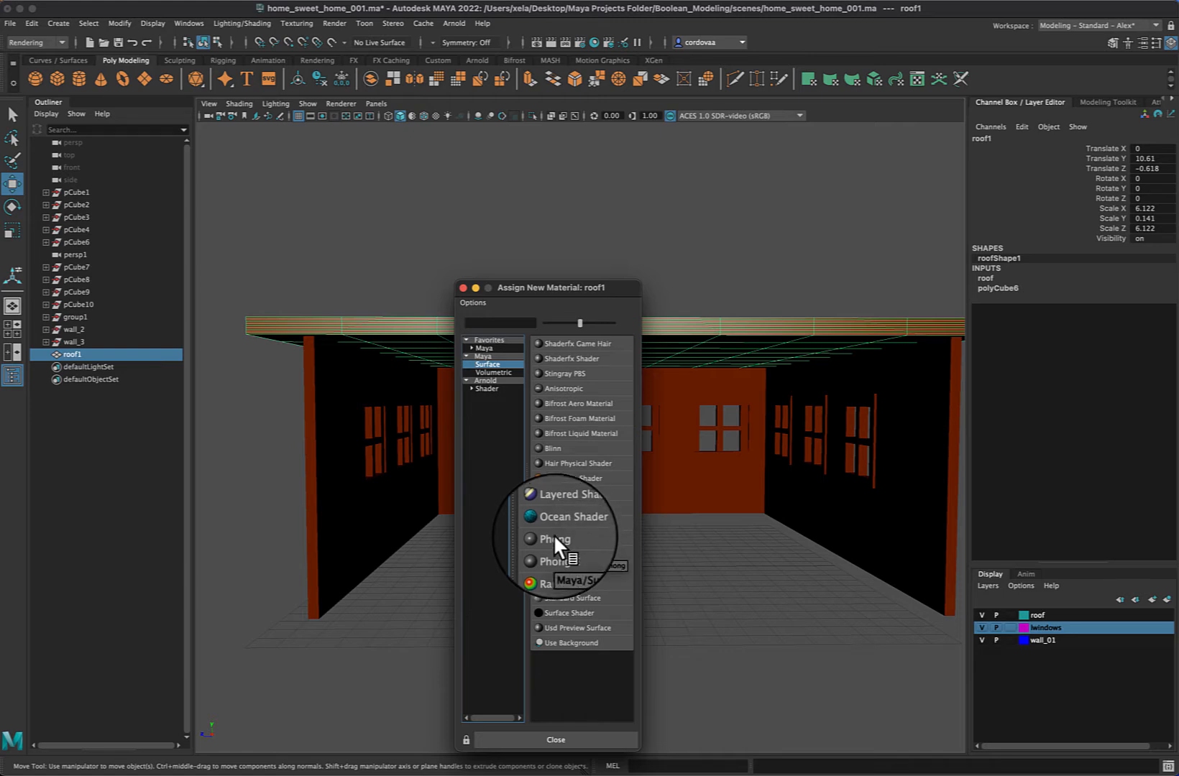
left_click(554, 490)
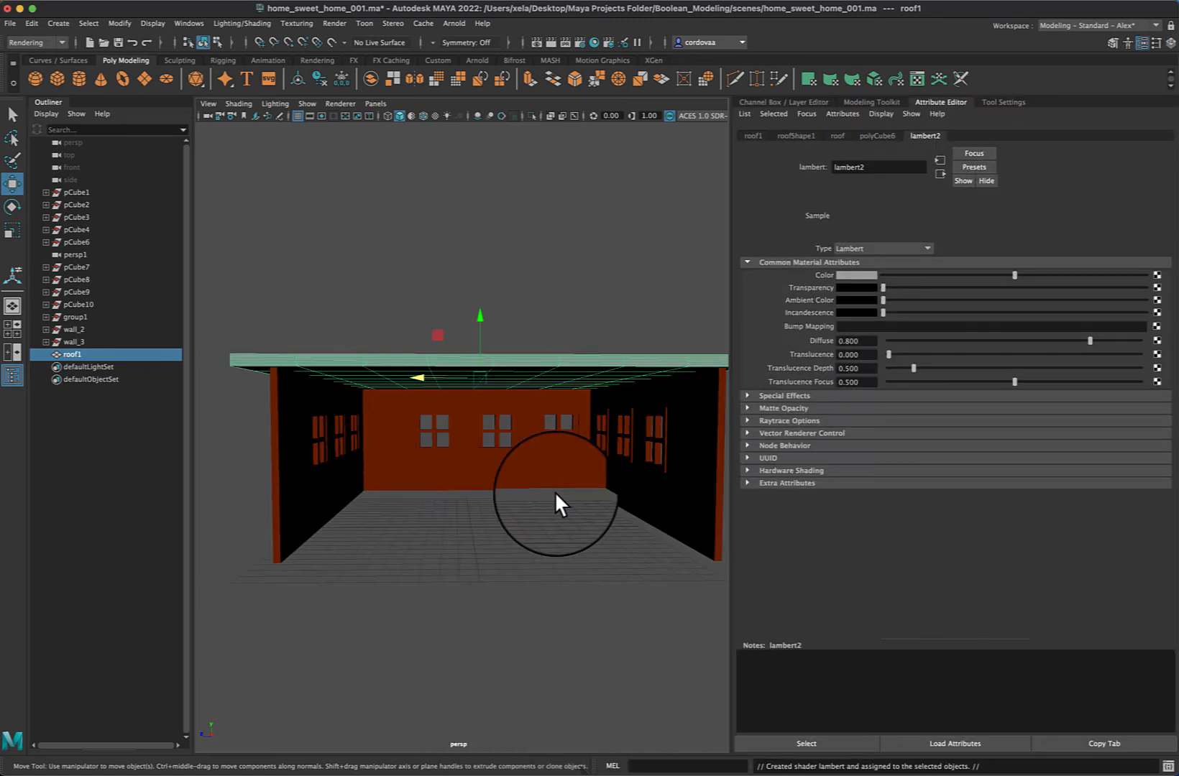
Darken the roof material's colour to near black by lowering its value, and deselect the roof.
left_click(849, 274)
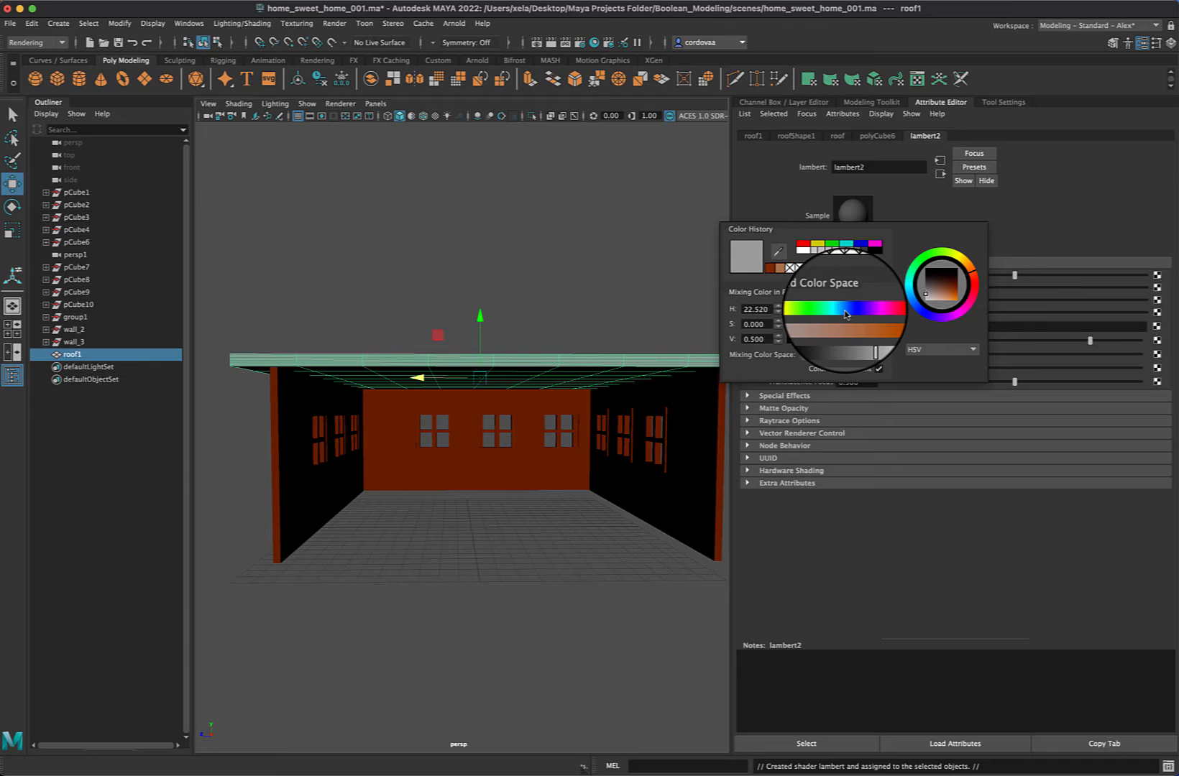
left_click_drag(835, 338, 804, 343)
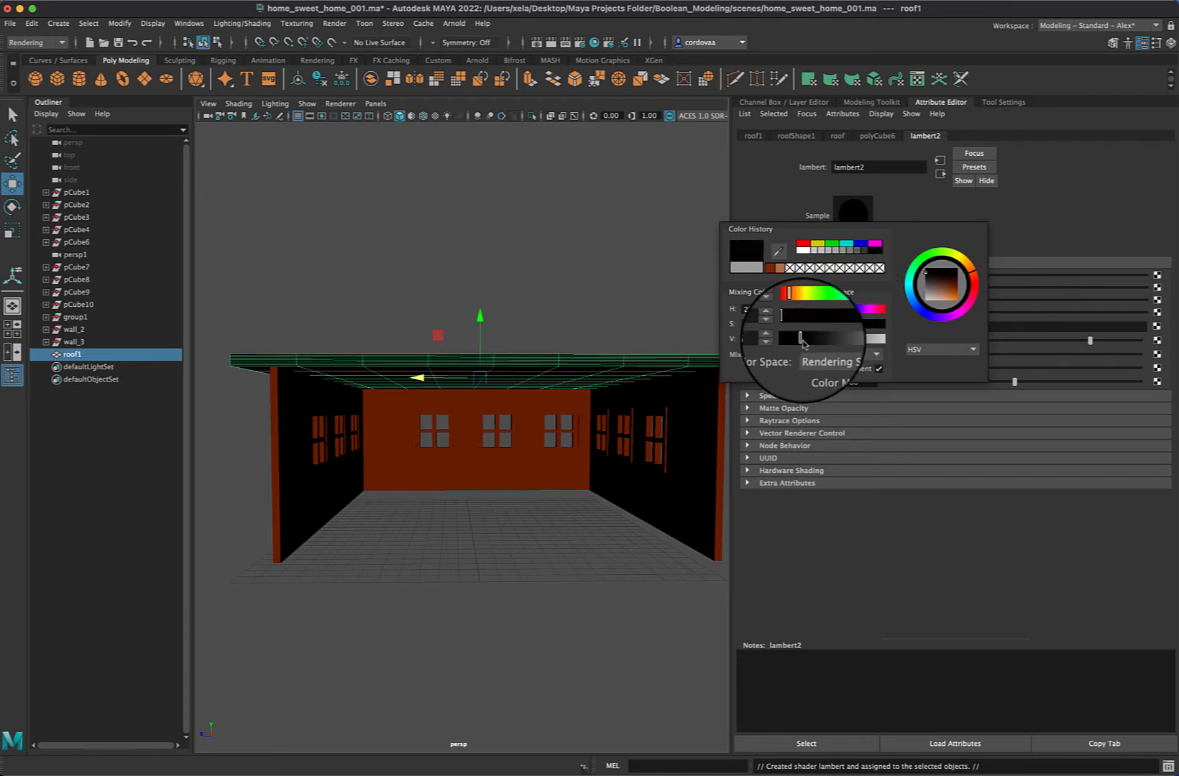
left_click(645, 290)
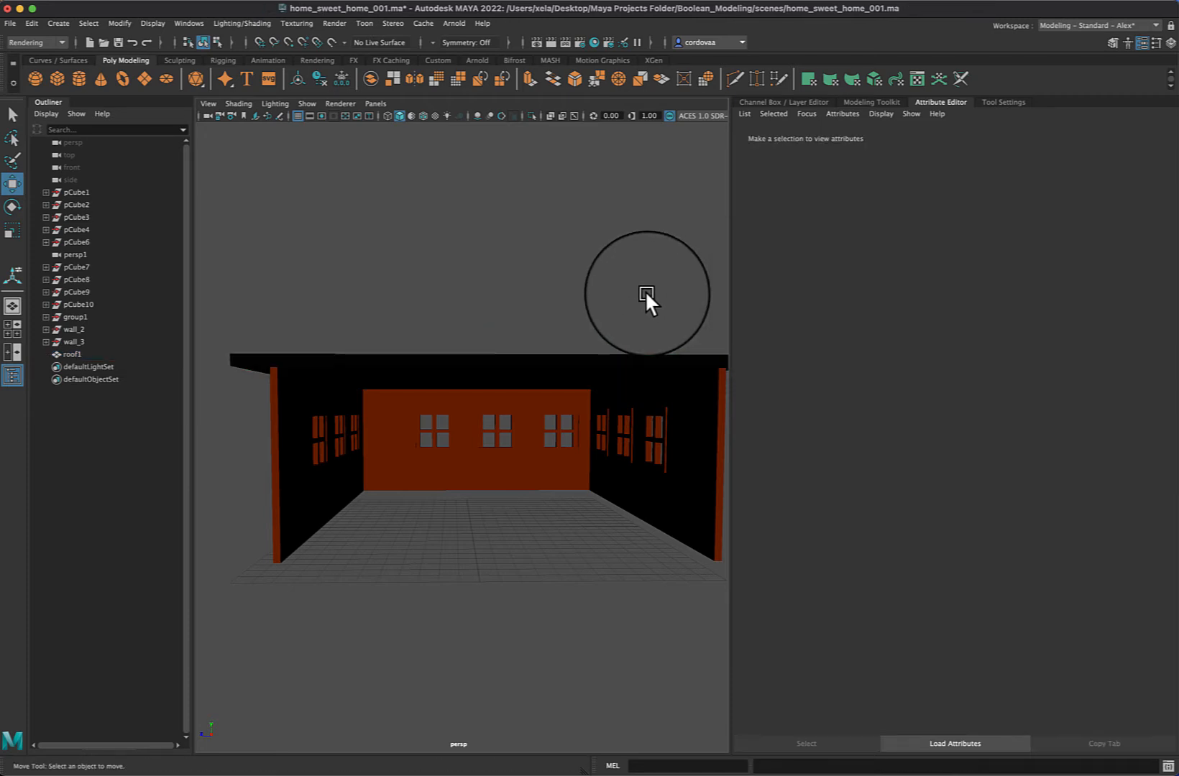
Mute the walls' shared lambert1 colour to a dull brown with saturation 0.434 and value 0.258.
left_click(310, 487)
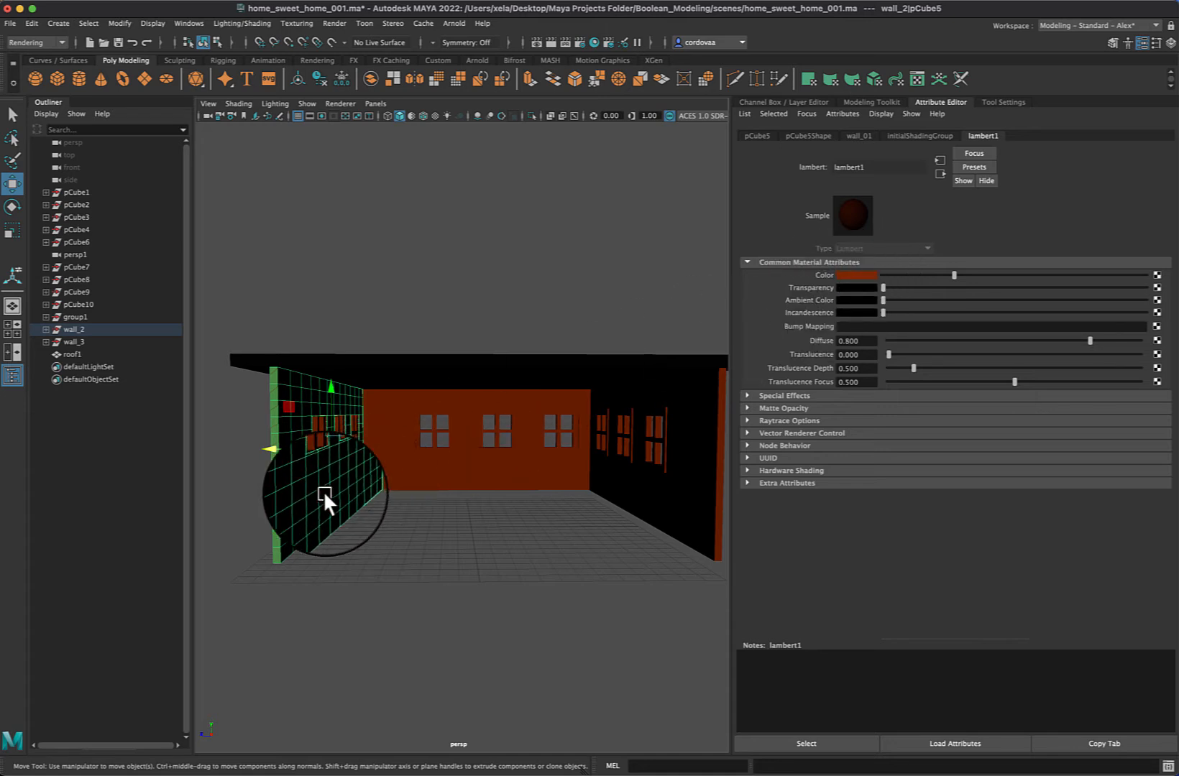
left_click(859, 276)
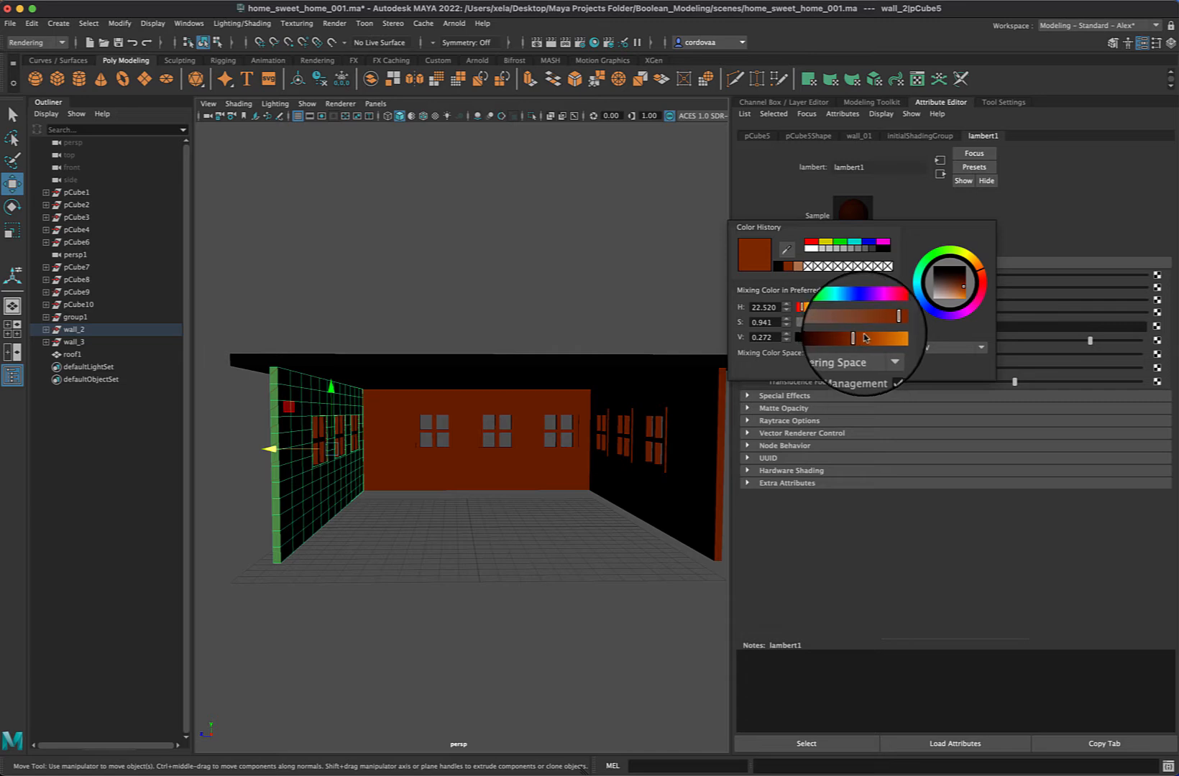
left_click_drag(887, 322, 855, 339)
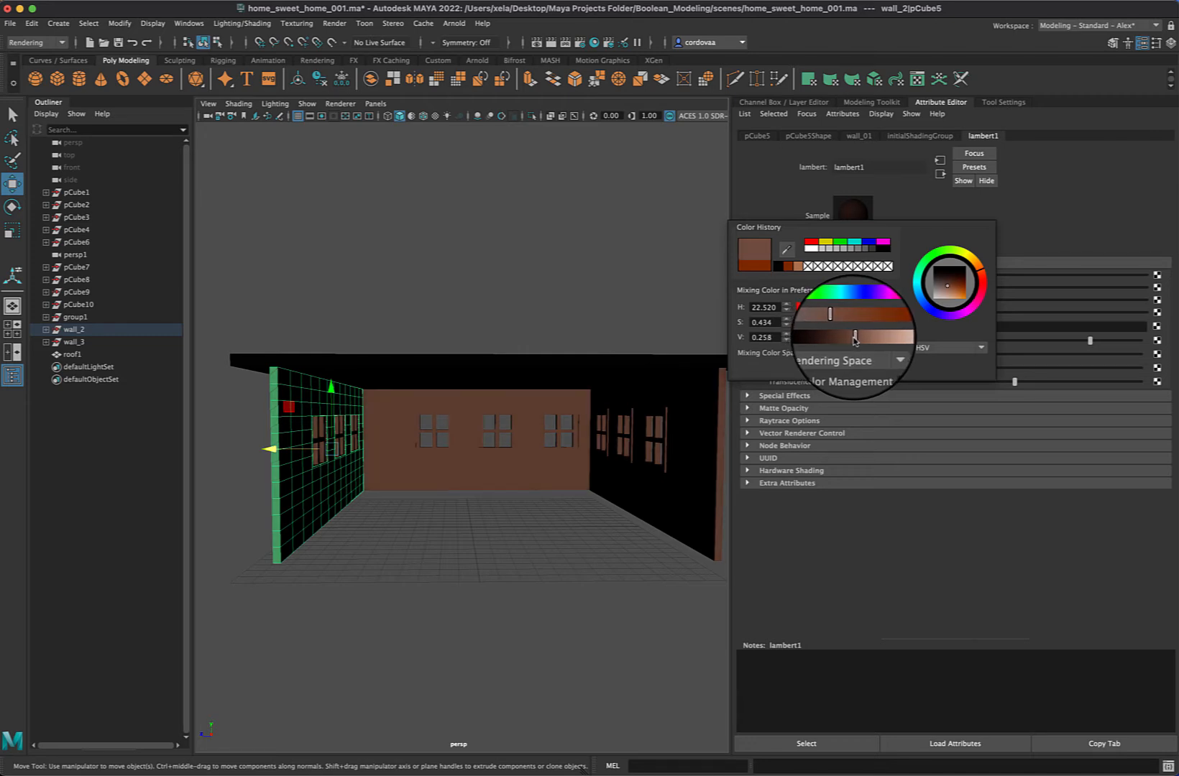
left_click(403, 326)
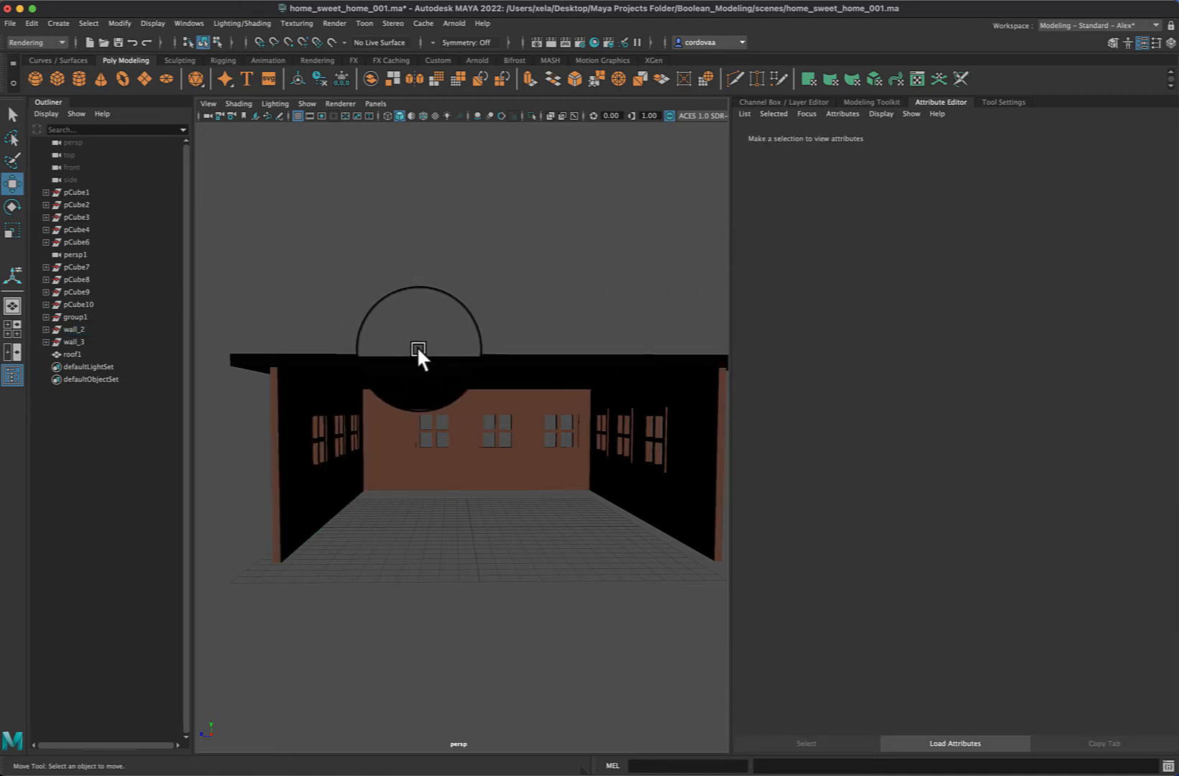
left_click(427, 365)
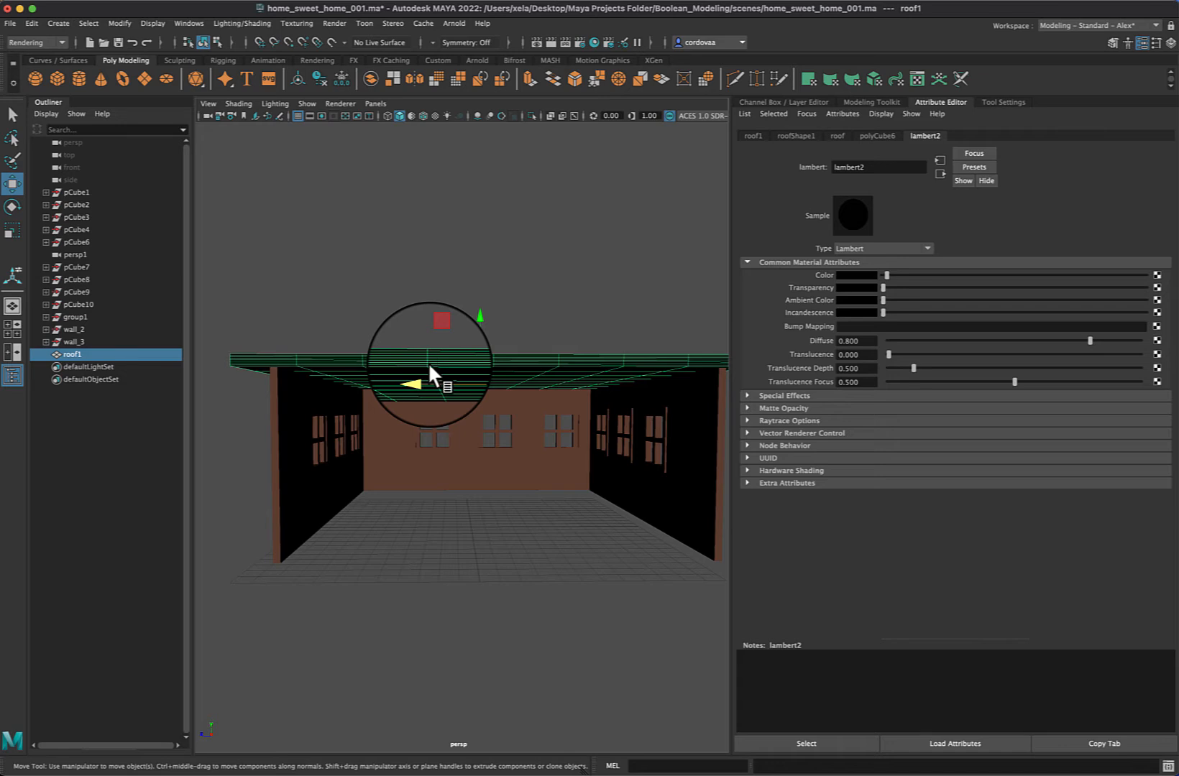
left_click(562, 244)
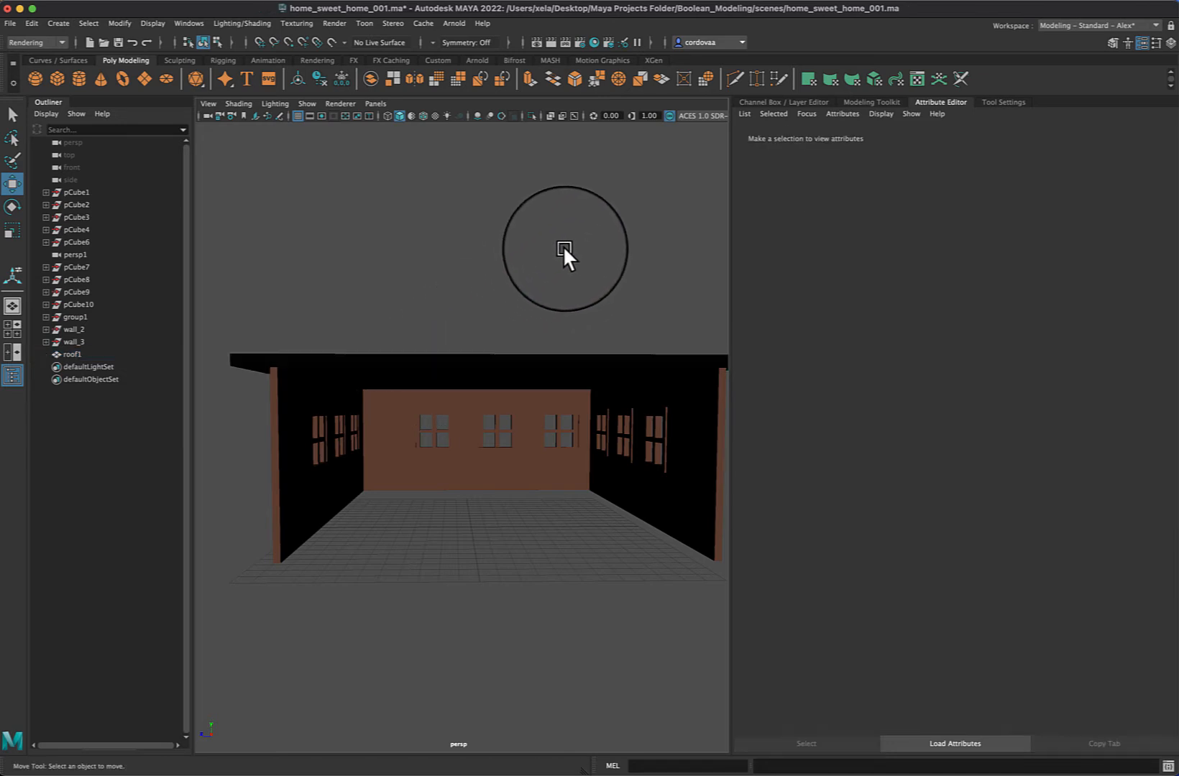
Assign a new Lambert material to the window frame pCube13 in wall_2.
left_click_drag(563, 245, 541, 277, "alt")
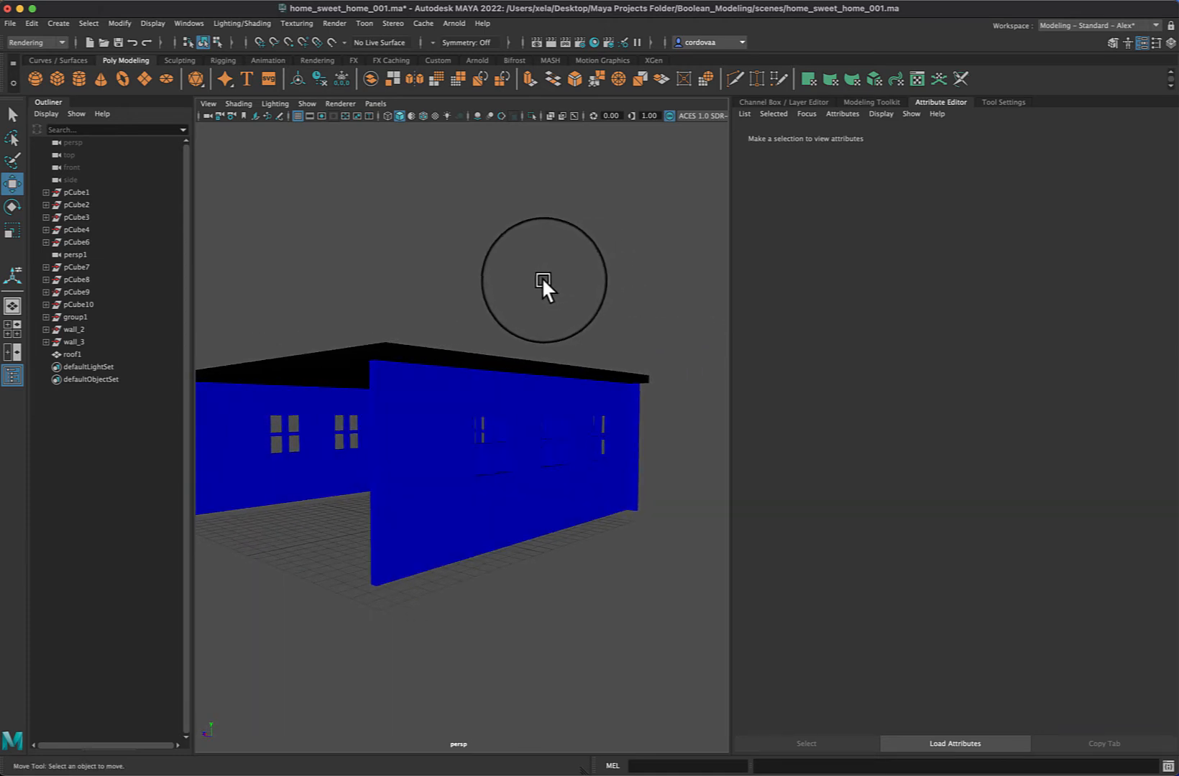
left_click(496, 448)
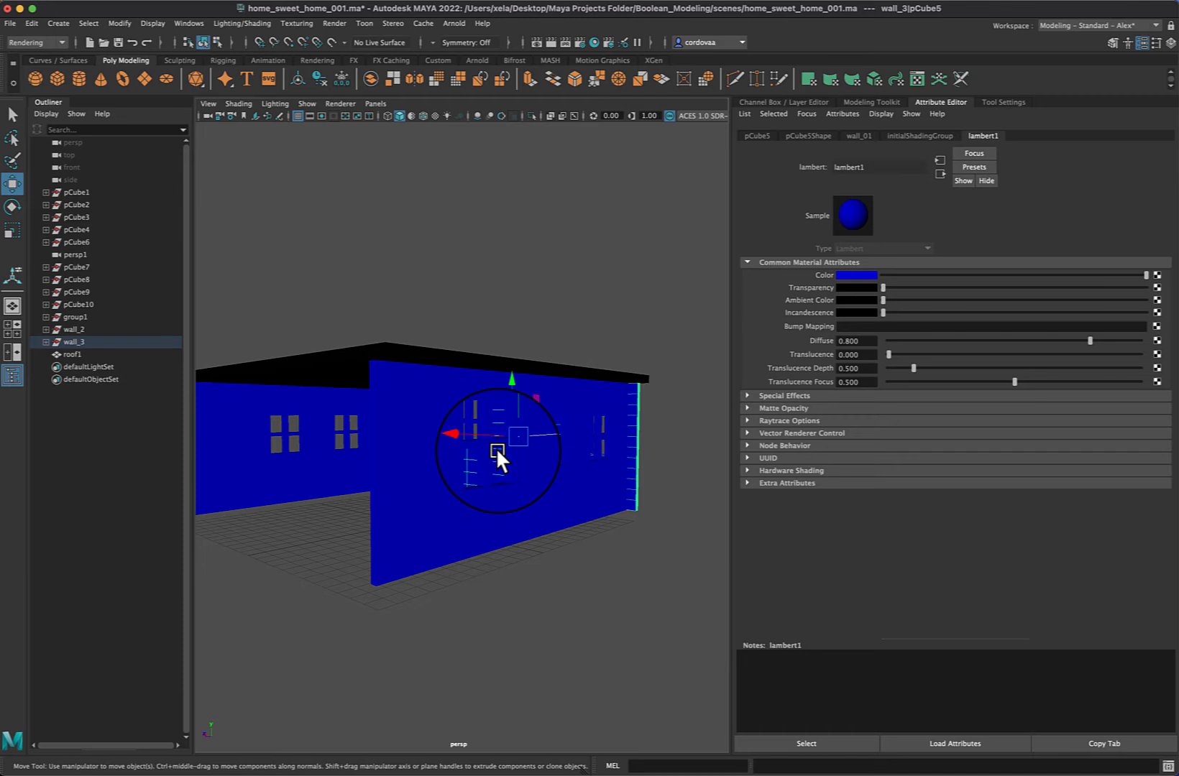
left_click(282, 439)
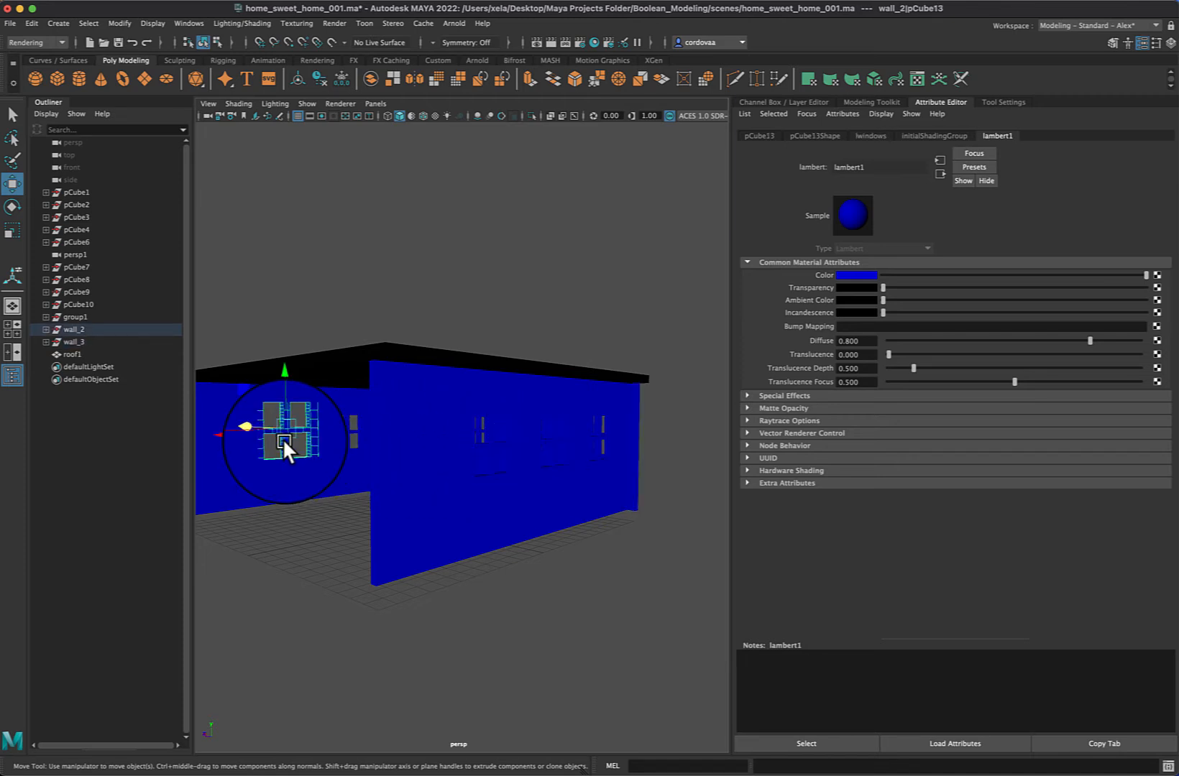
right_click_drag(281, 439, 263, 758)
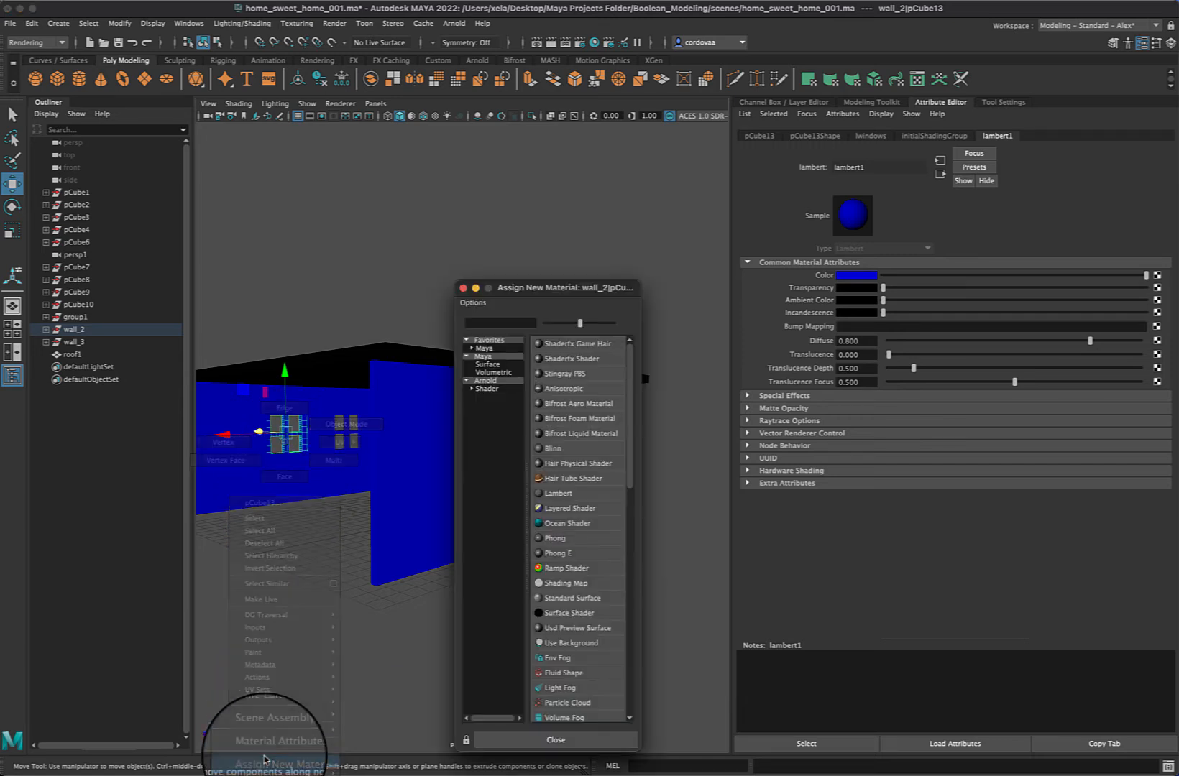
left_click(558, 492)
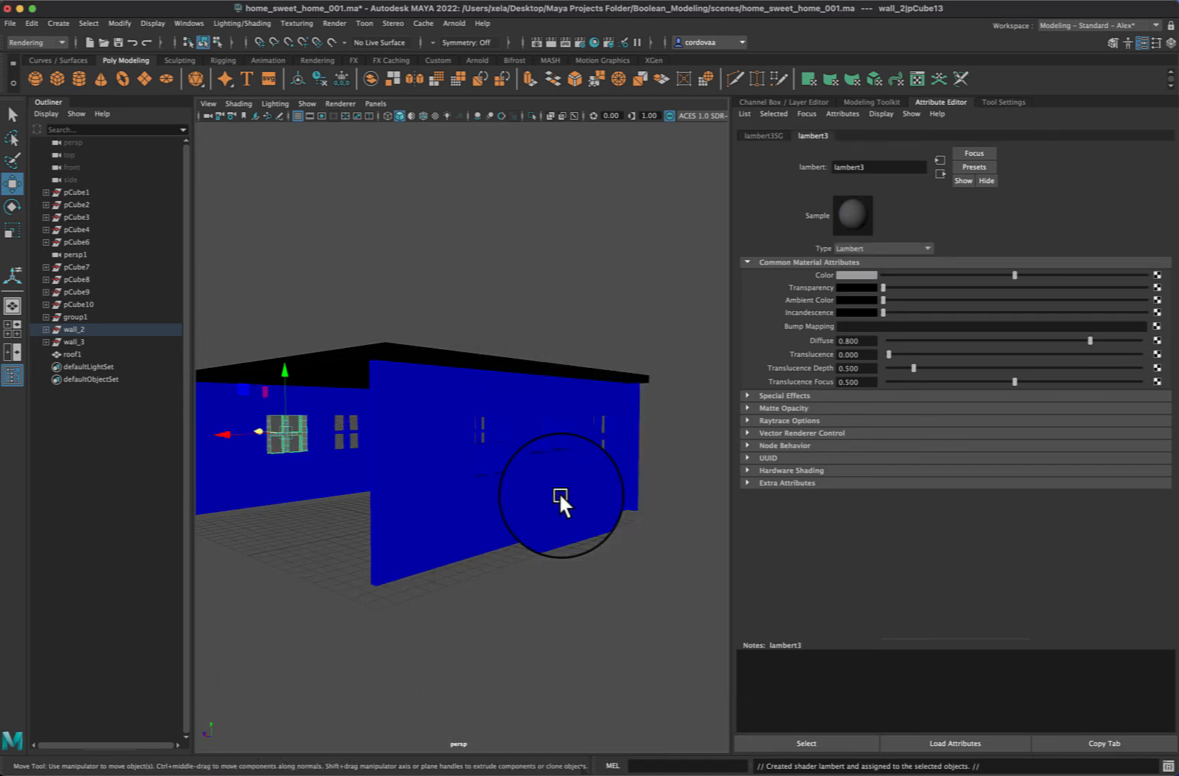
Colour the pCube13 window frame's Lambert material with the reddish brown from the colour history.
left_click(867, 274)
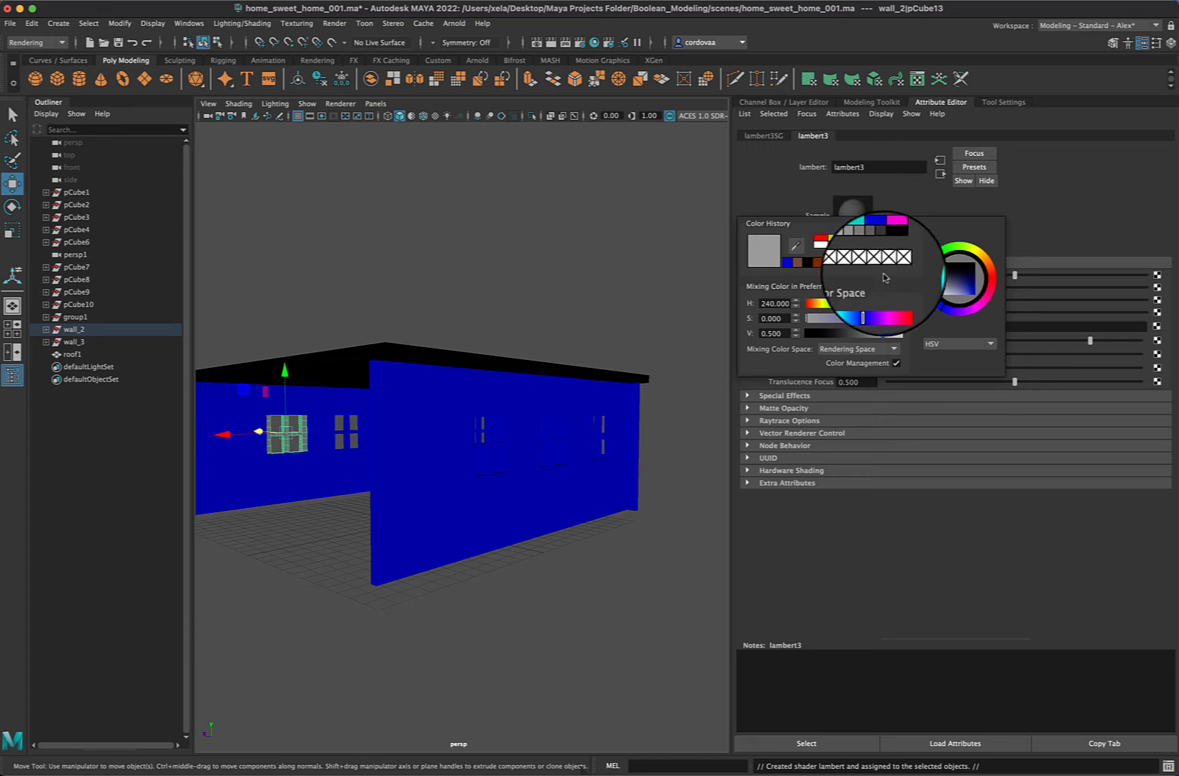
left_click(893, 304)
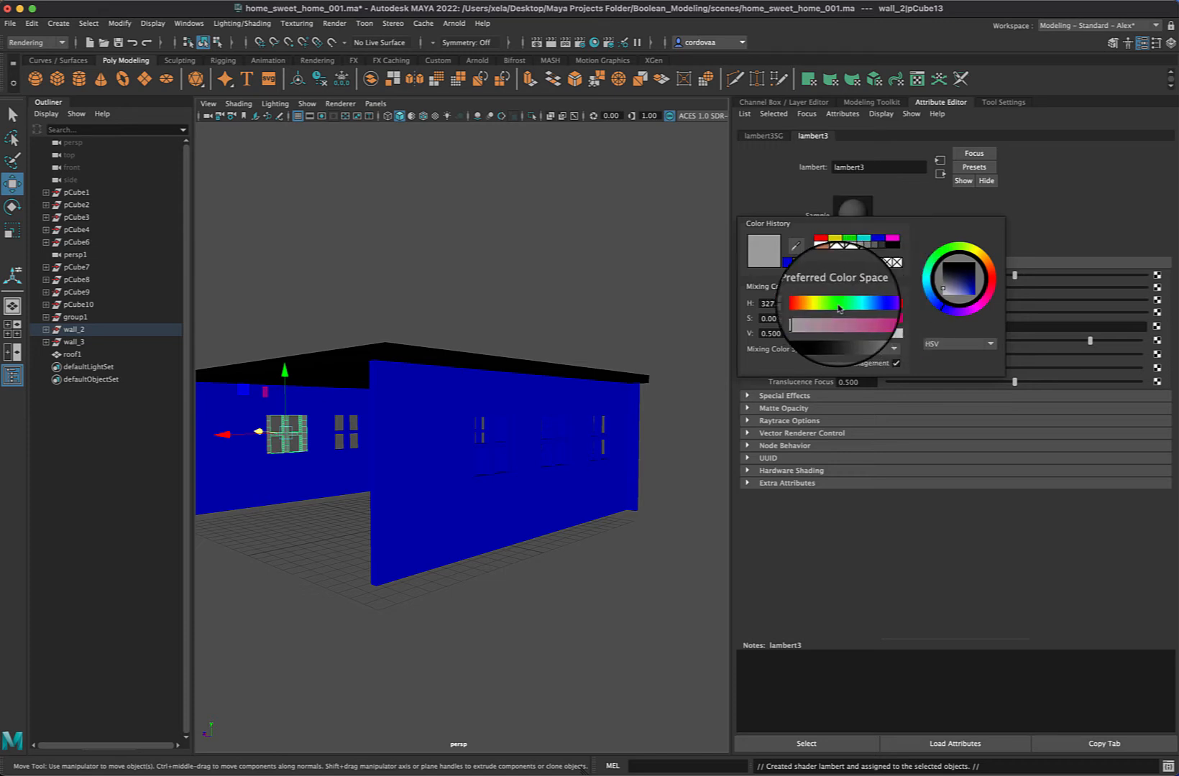
left_click(837, 307)
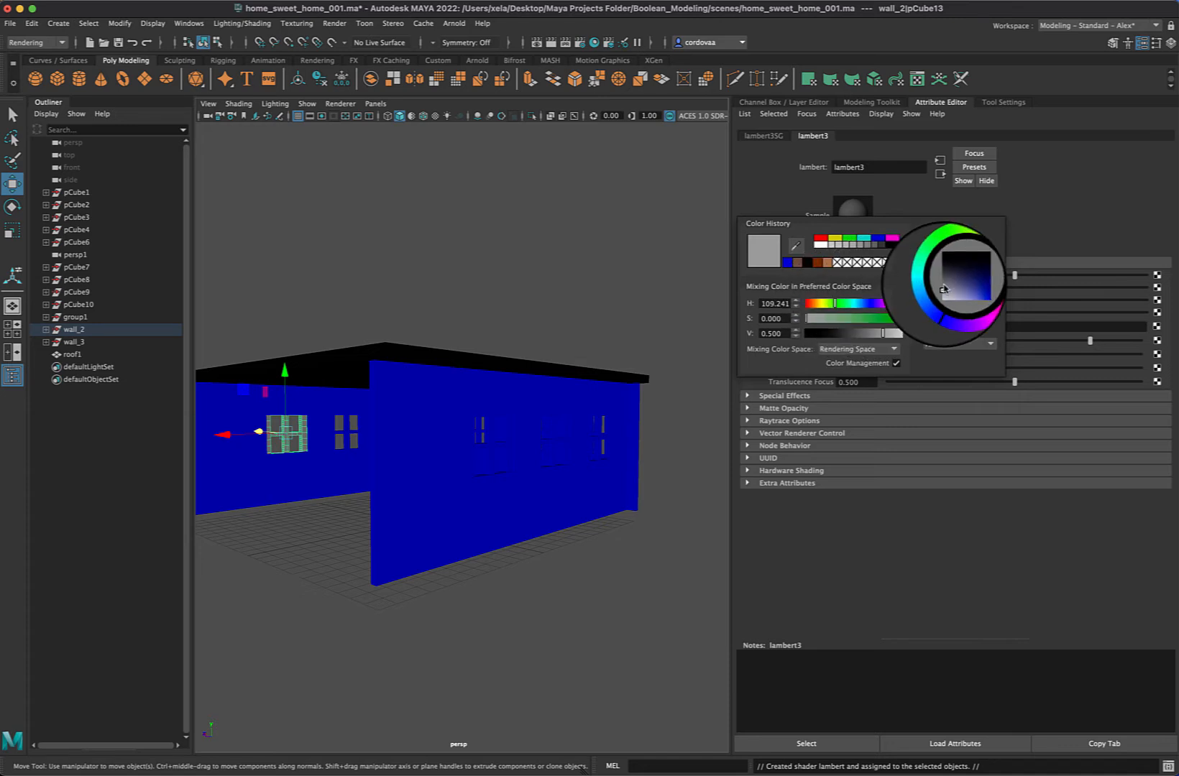
left_click(817, 264)
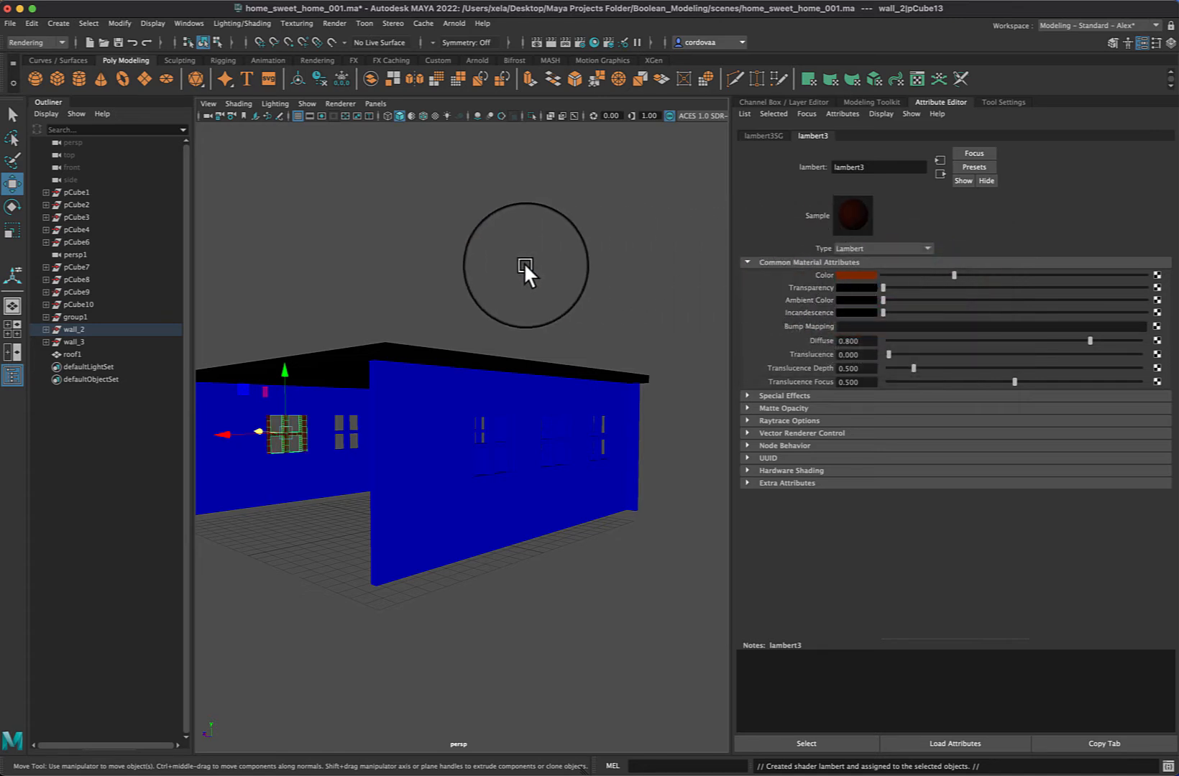
left_click(416, 267)
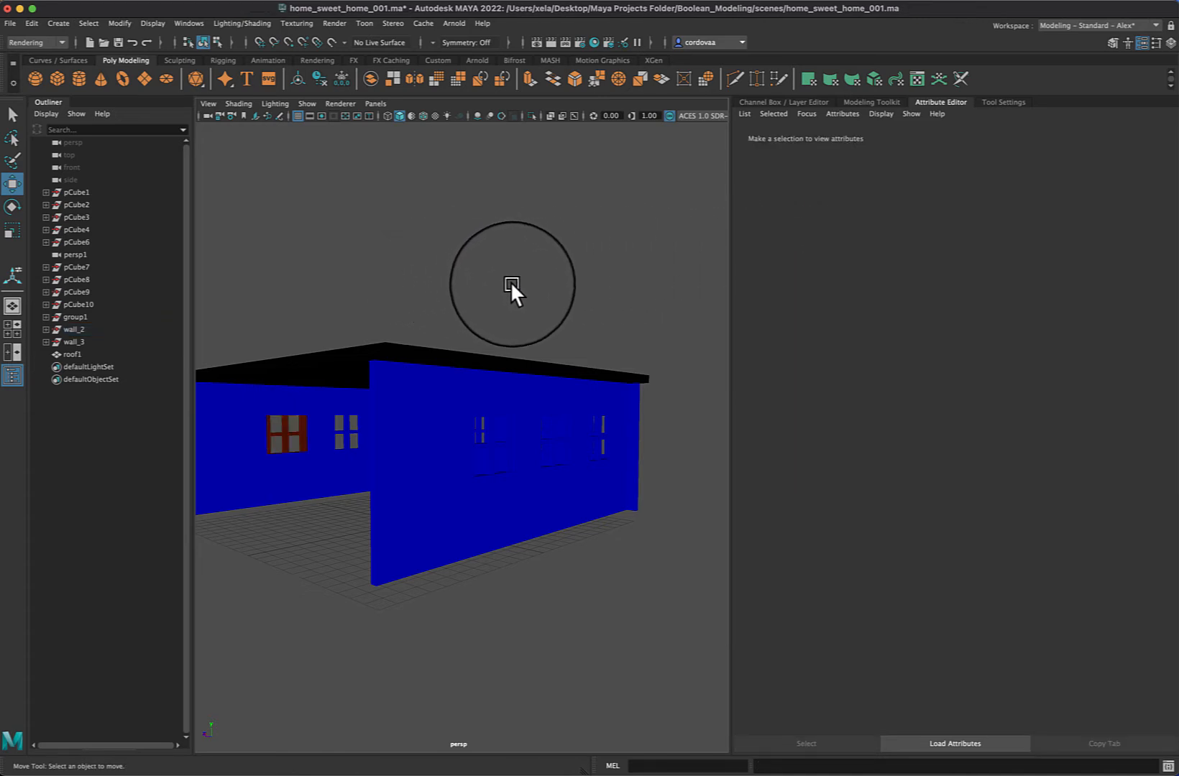
Assign a new Phong material to the middle window frame pCube12 in wall_2 and give it the reddish brown from the colour history.
left_click_drag(511, 281, 631, 299, "alt")
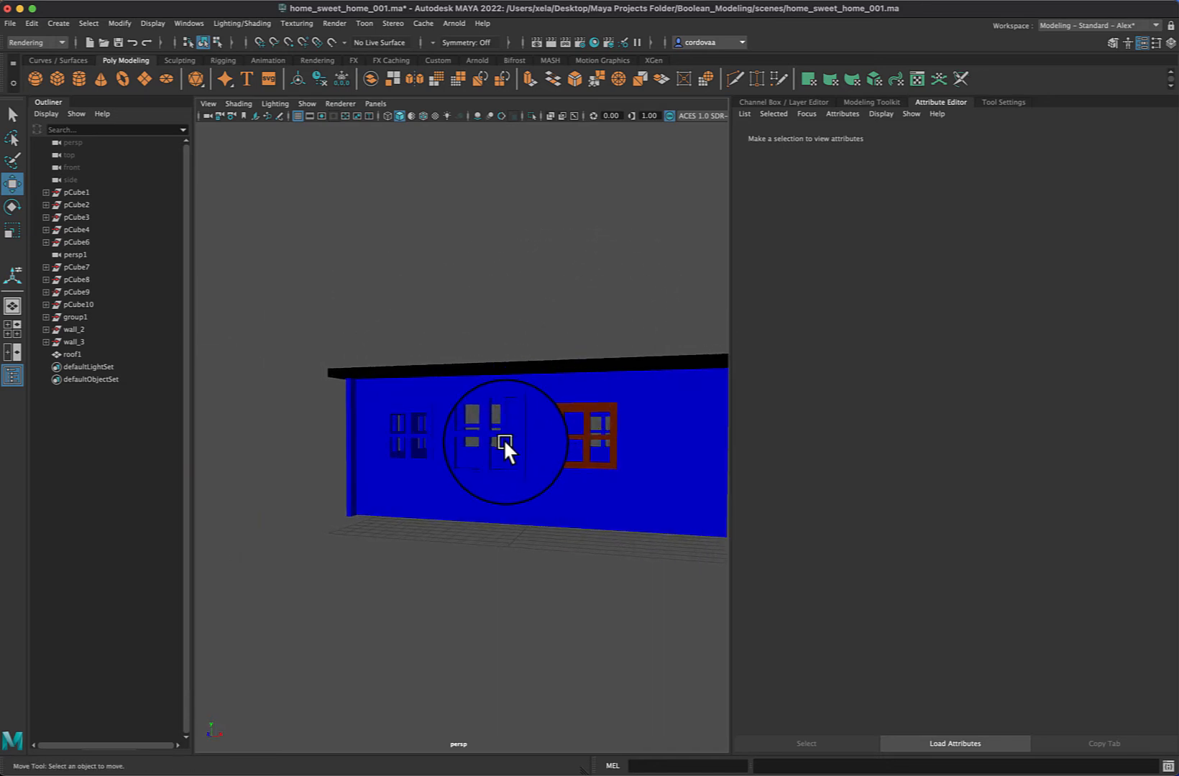
left_click(504, 444)
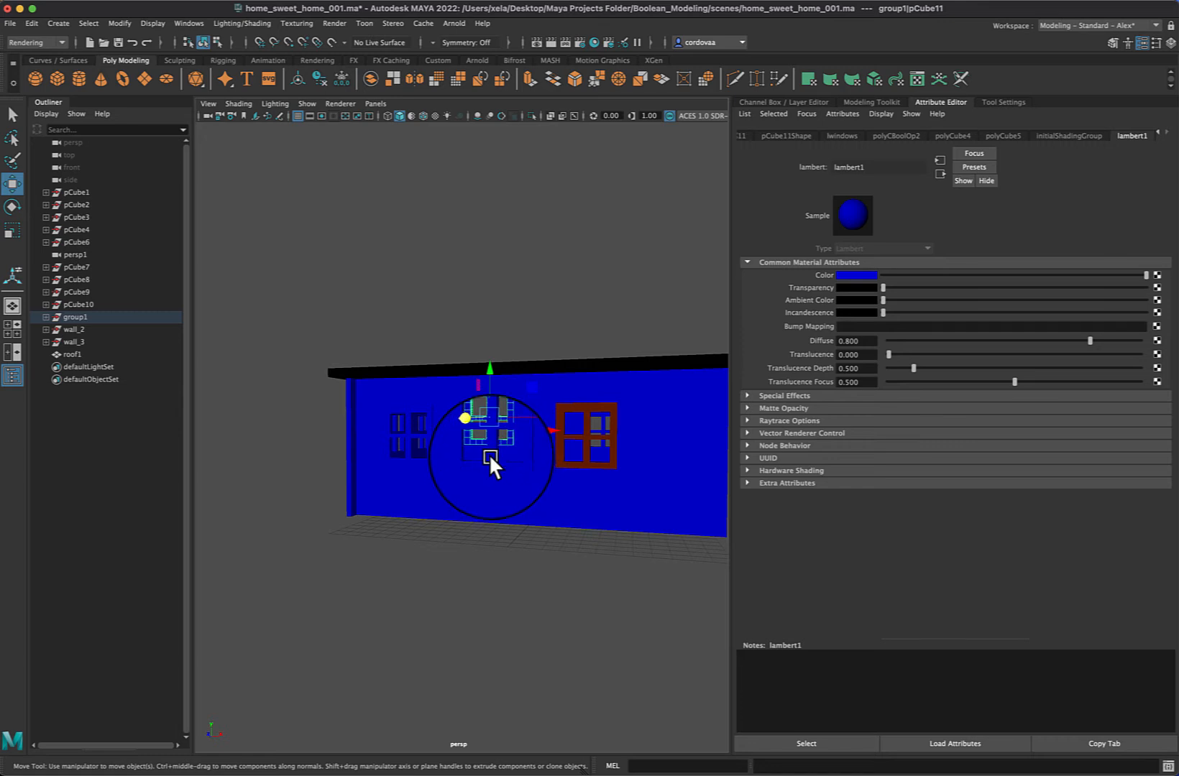
left_click(489, 456)
right_click_drag(489, 453, 497, 774)
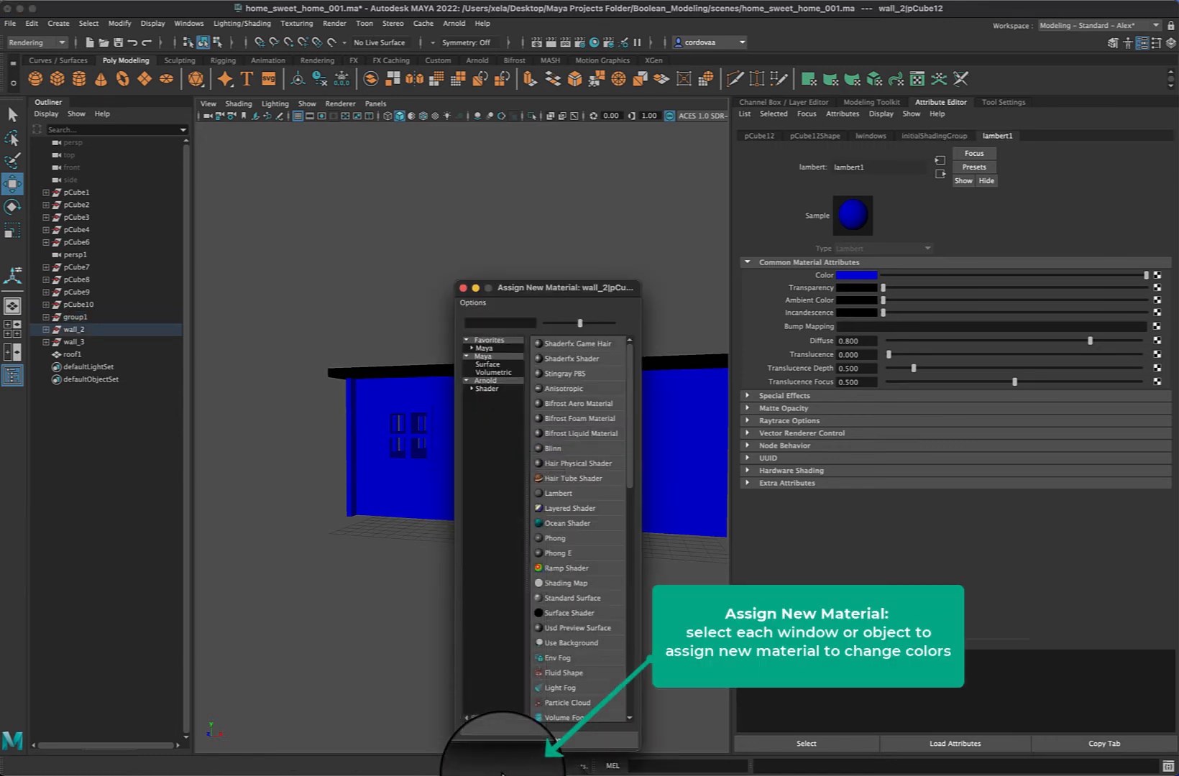
left_click(557, 536)
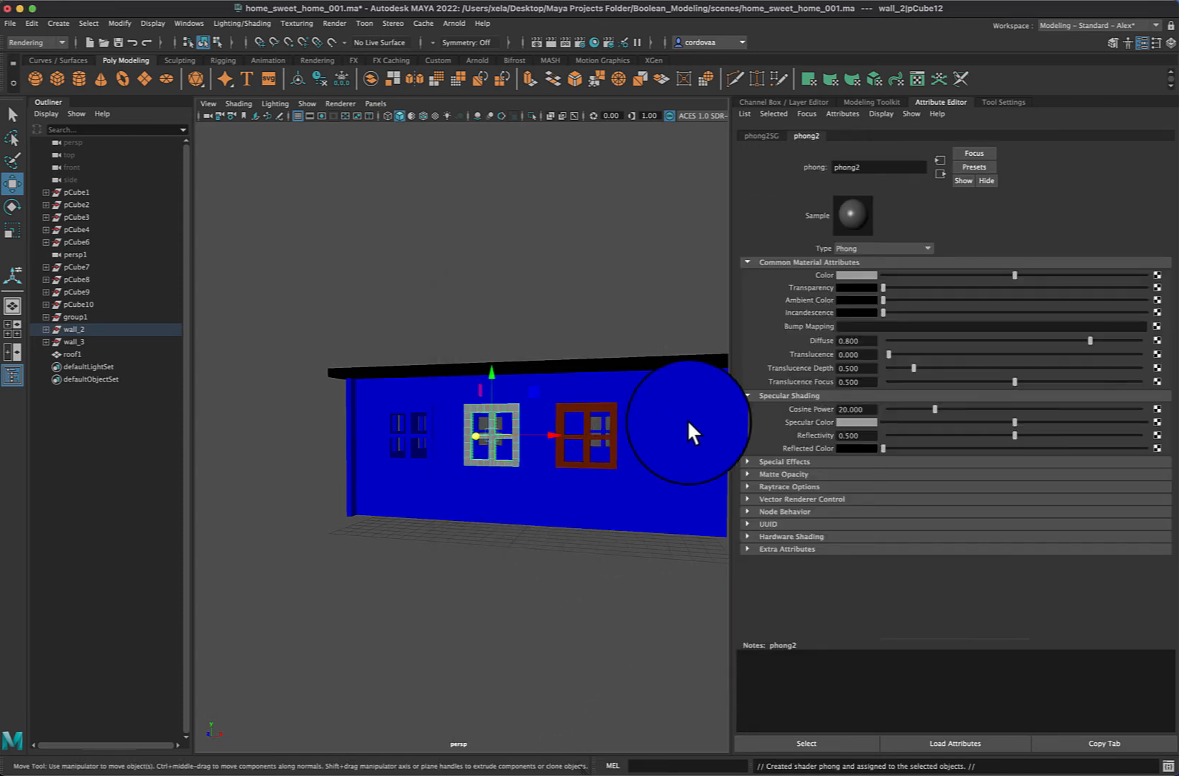
left_click(852, 270)
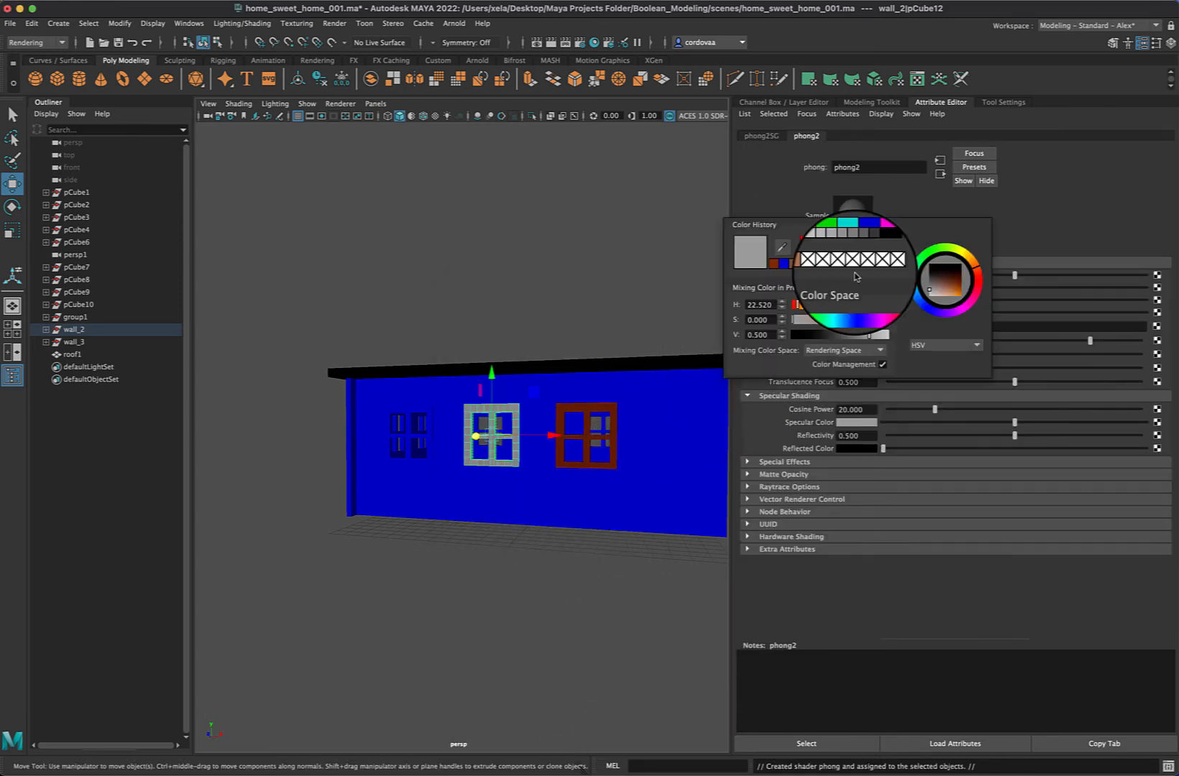
left_click(775, 267)
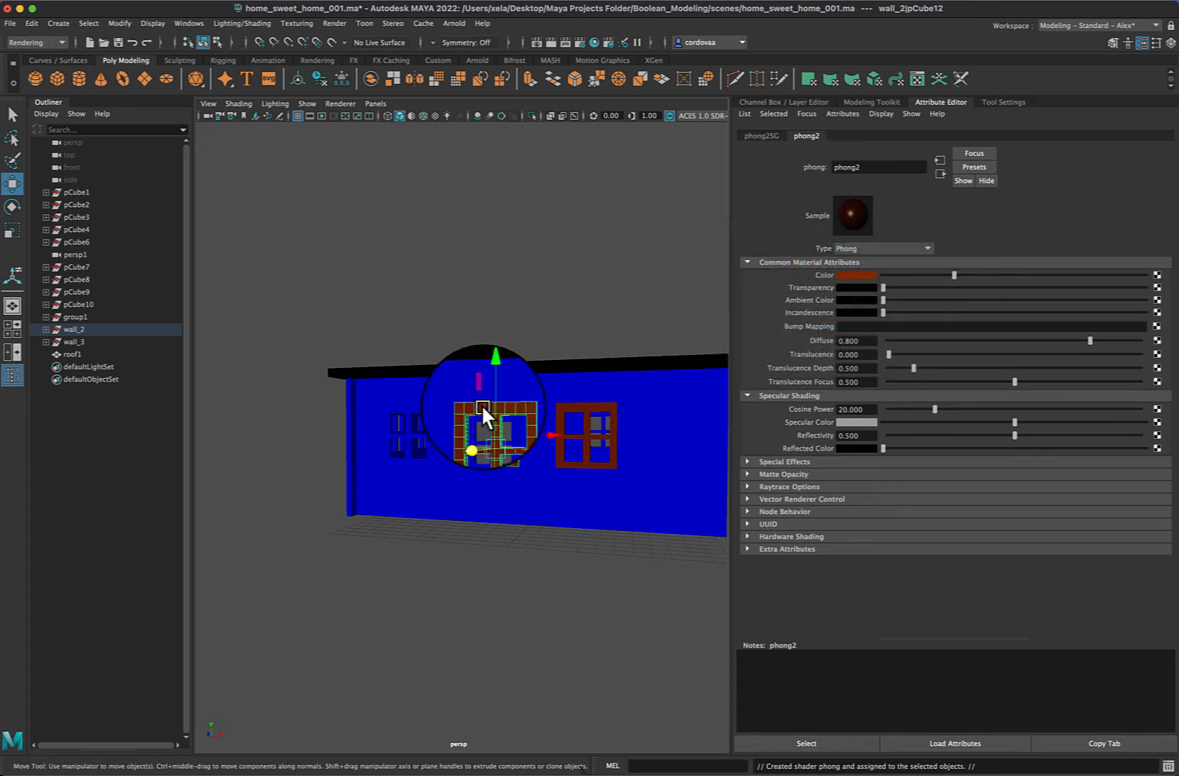
Give the remaining window frame in wall_2, pCube11, a new Phong material in the same reddish brown.
left_click(419, 435)
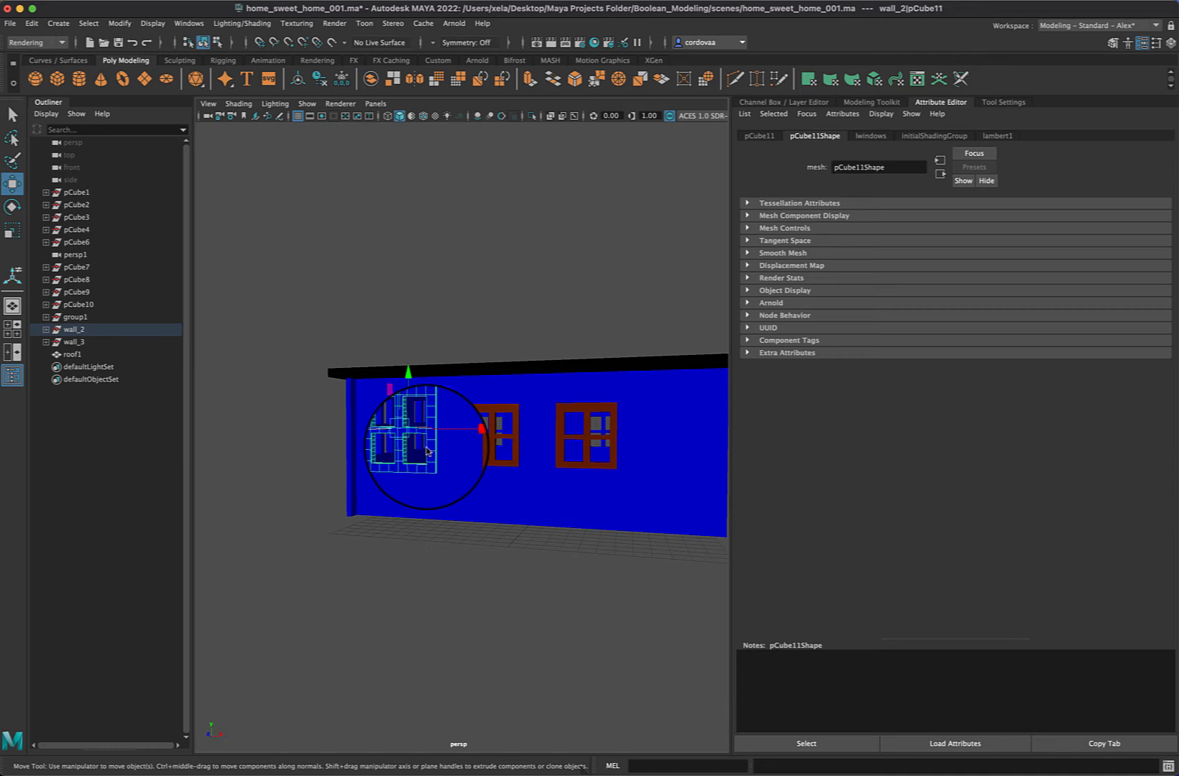
right_click_drag(424, 443, 427, 767)
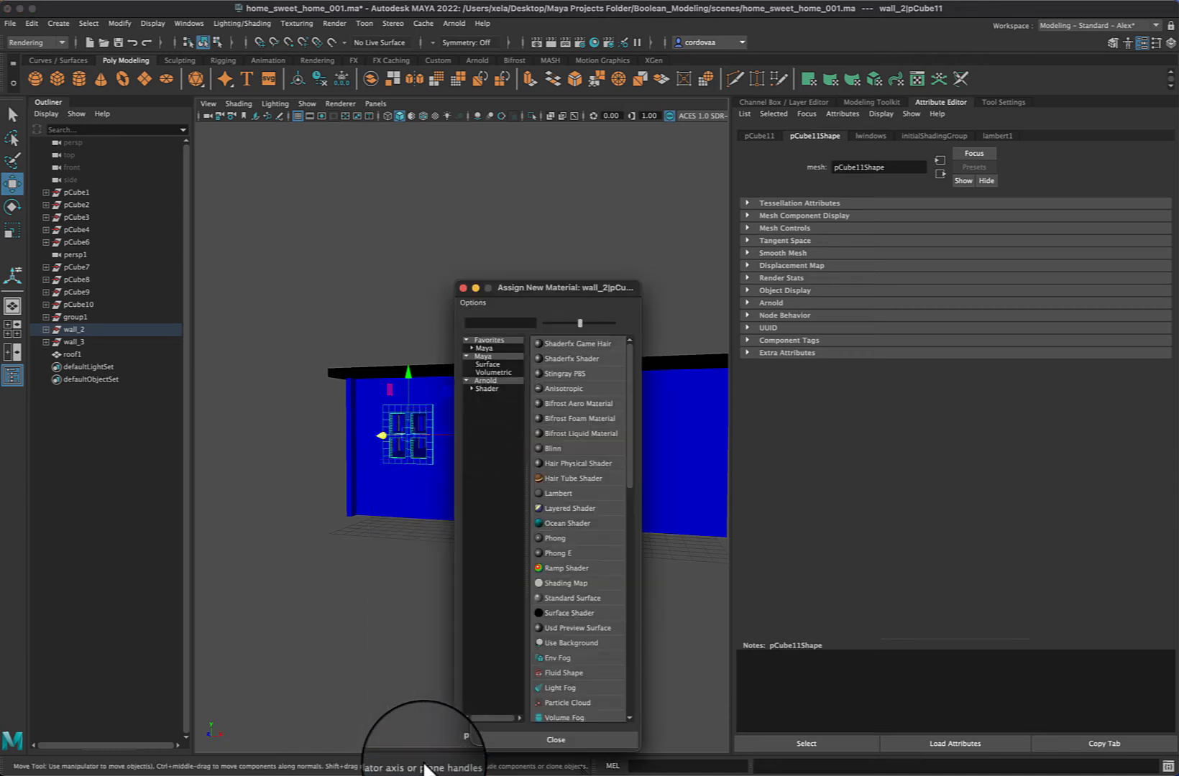
left_click(559, 539)
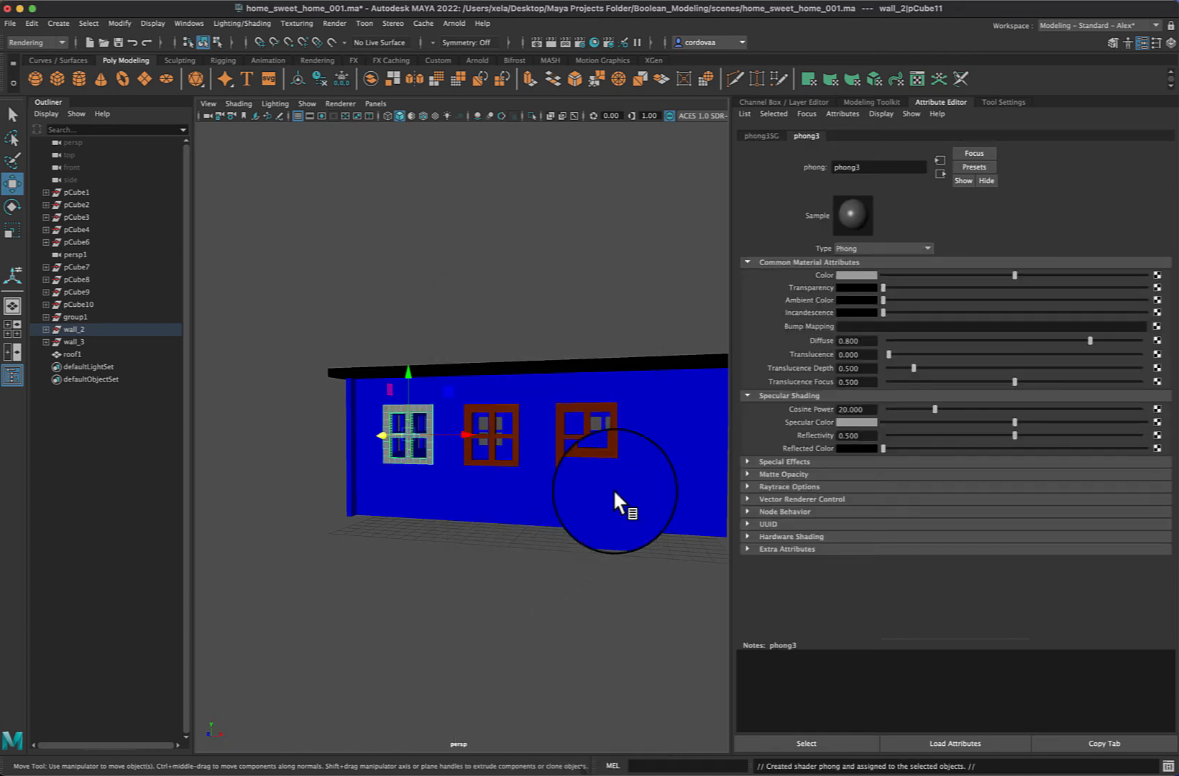
left_click(859, 274)
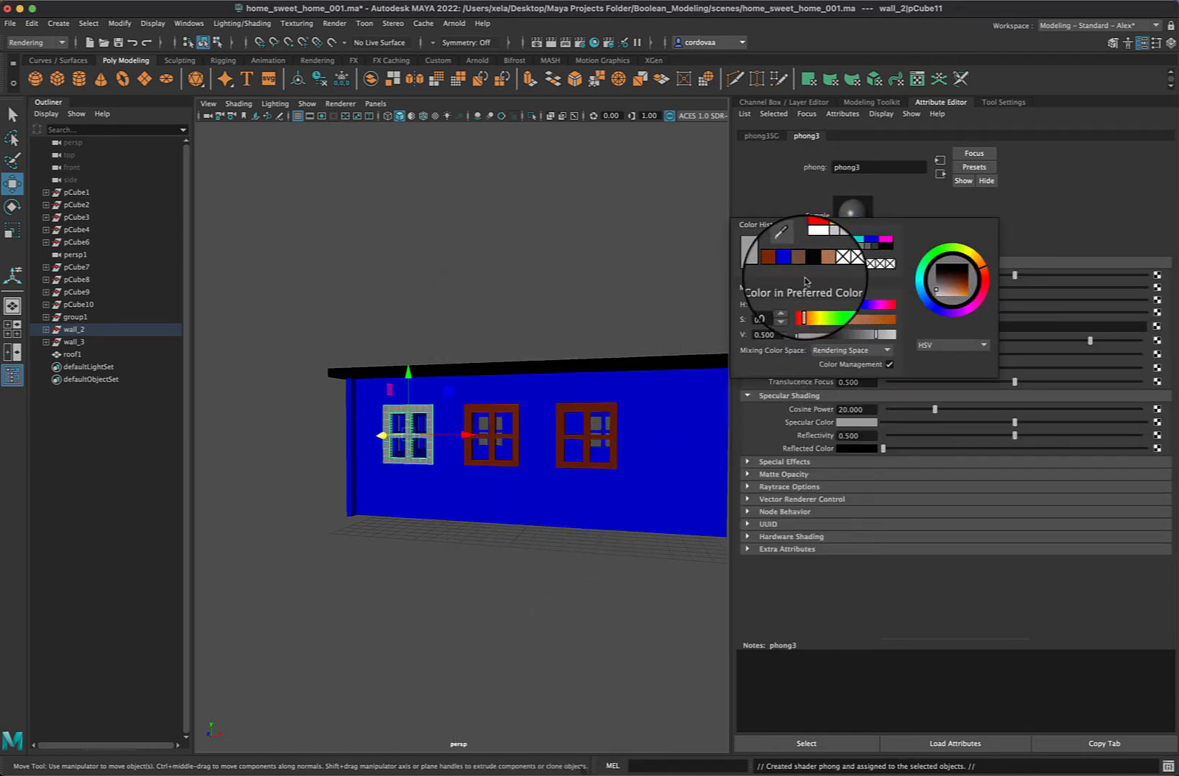
left_click(768, 257)
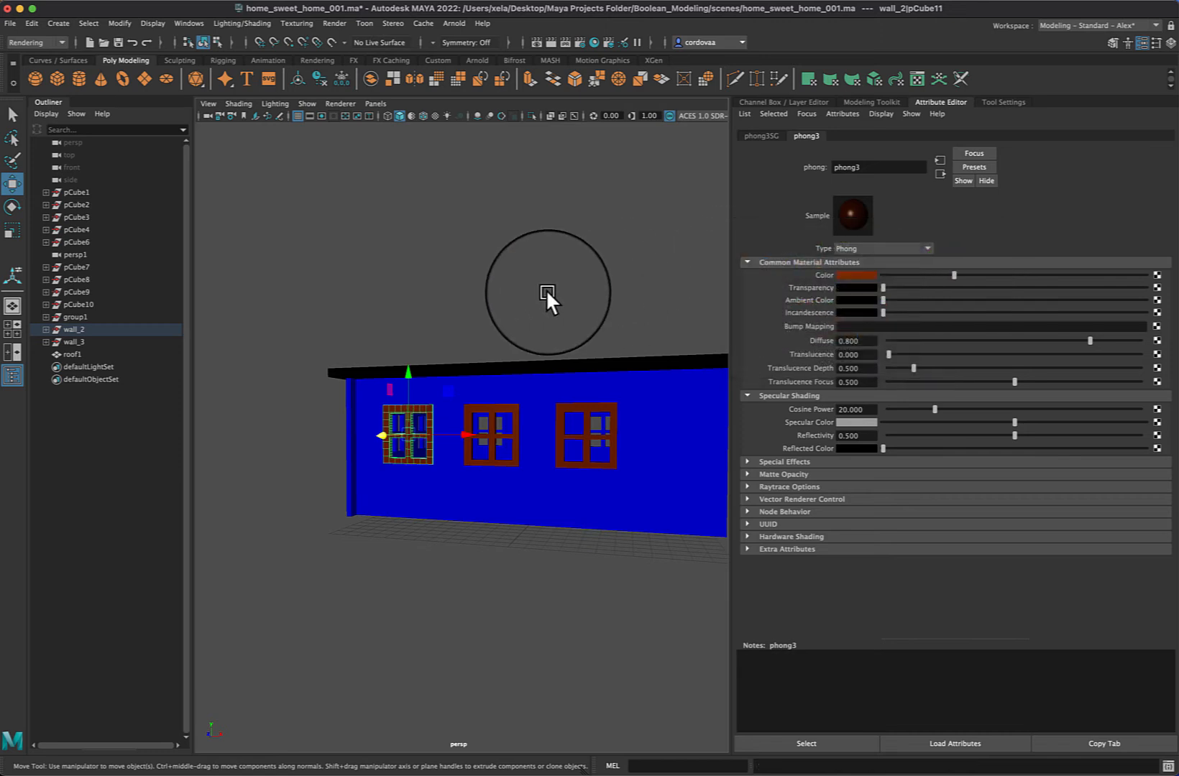
left_click(546, 289)
Change the blue walls' lambert1 material colour to the light brown from the colour history.
left_click(681, 459)
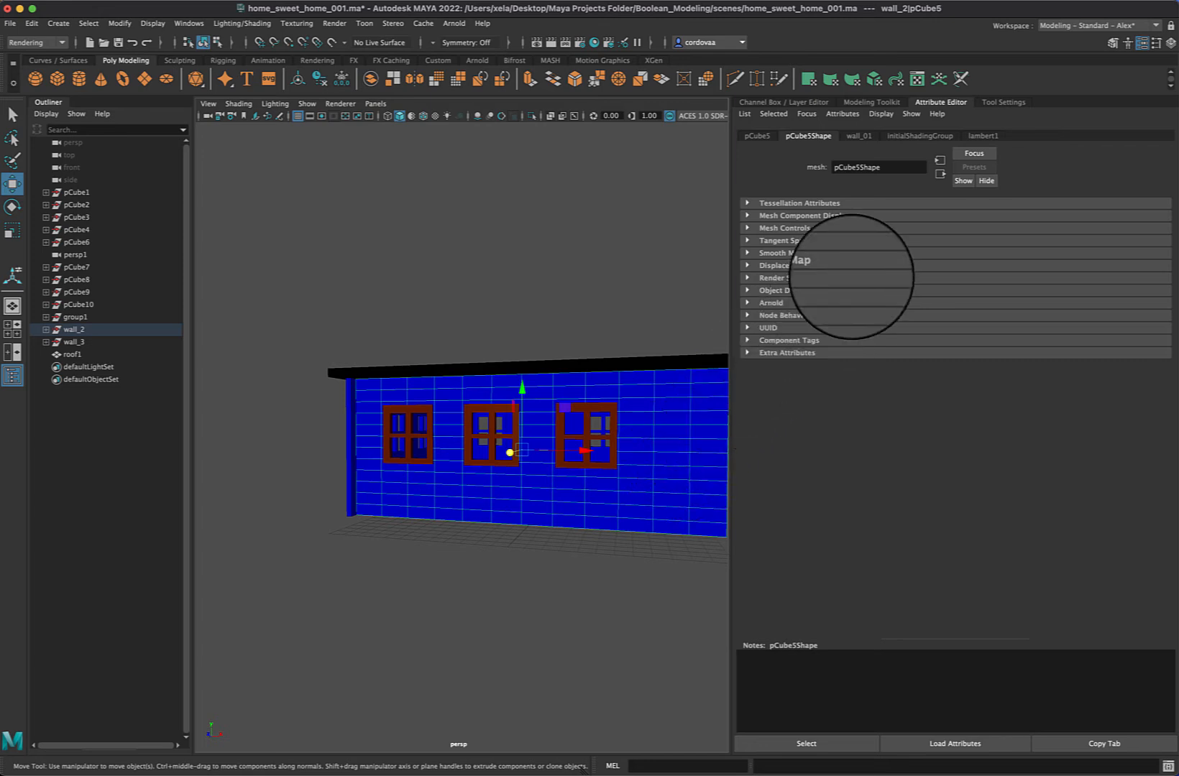
left_click(981, 136)
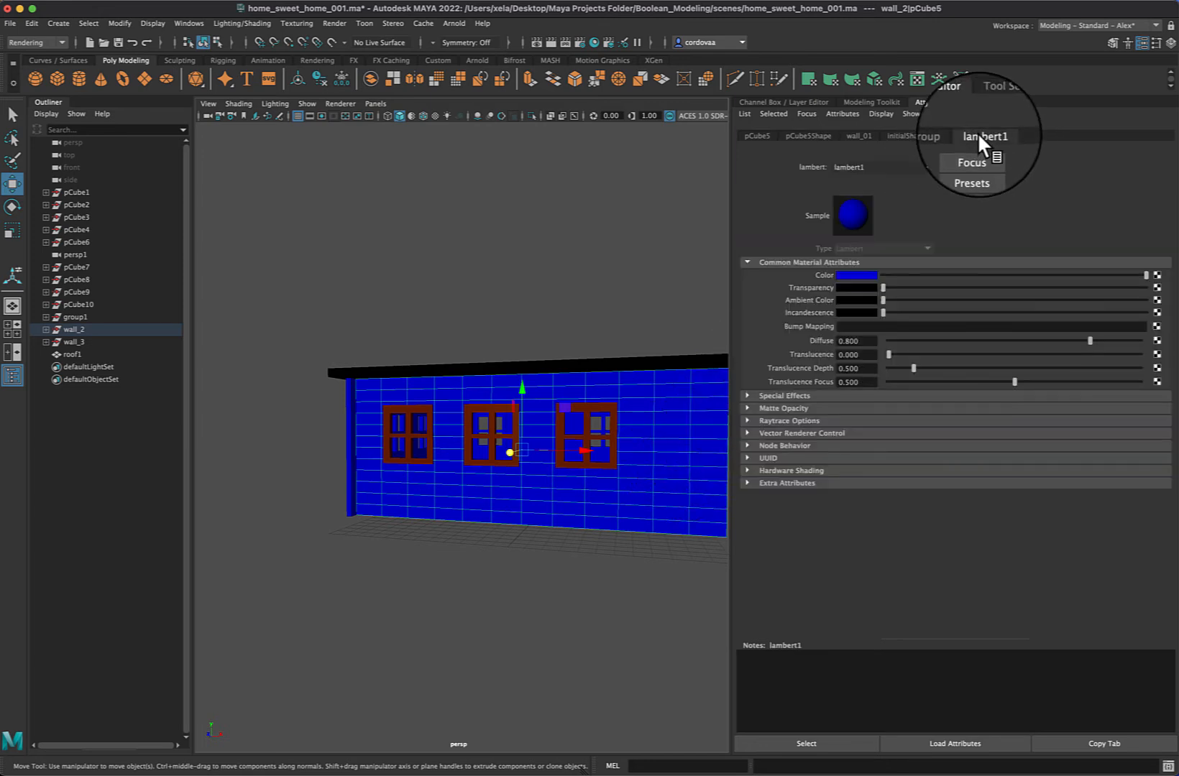
left_click(855, 276)
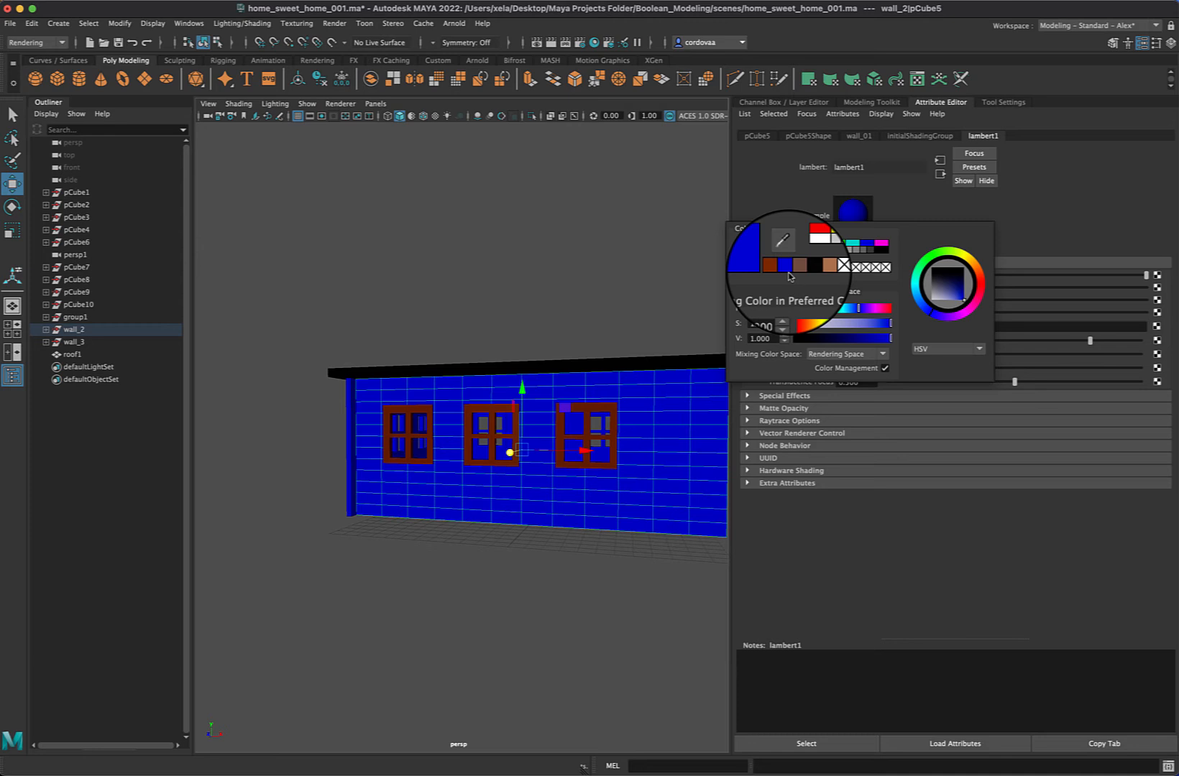
left_click(831, 266)
left_click(611, 288)
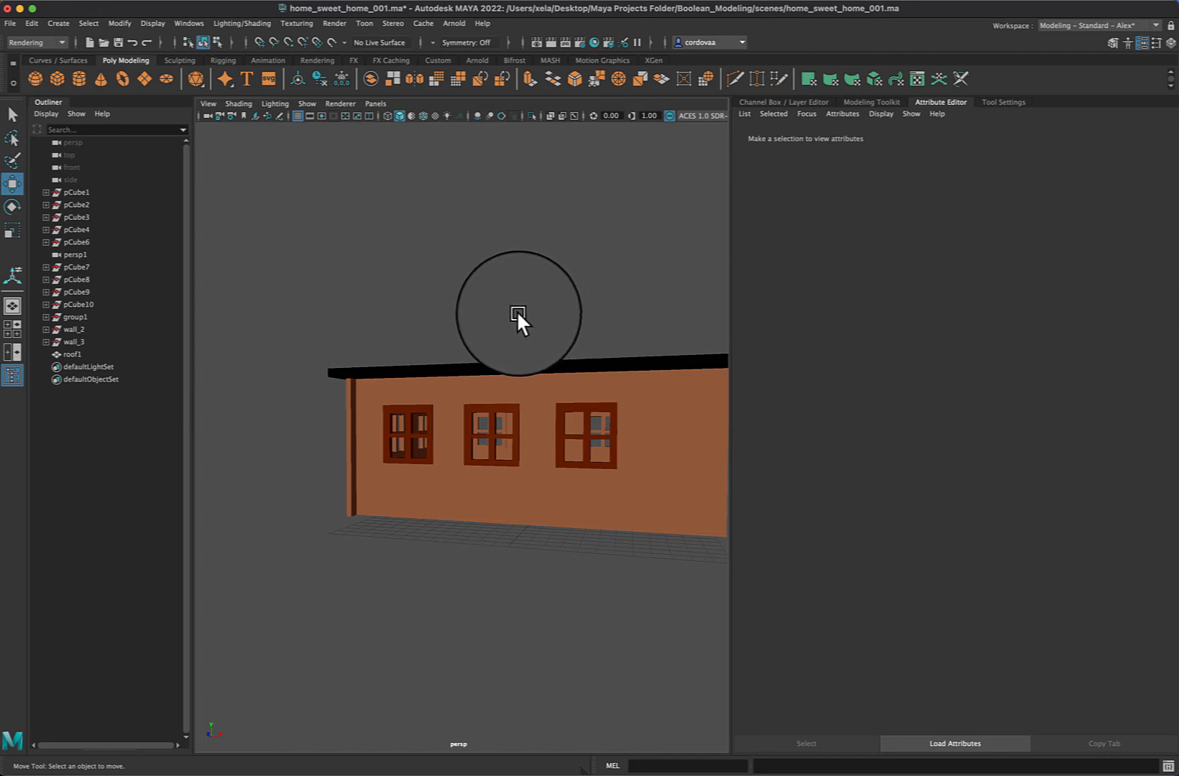
Create an ambient light in the scene and raise it well above the roof of the house.
left_click_drag(518, 315, 491, 313, "alt")
mouse_move(484, 316)
left_mouse_down("alt")
mouse_move(502, 314)
mouse_move(492, 317)
left_mouse_up("alt")
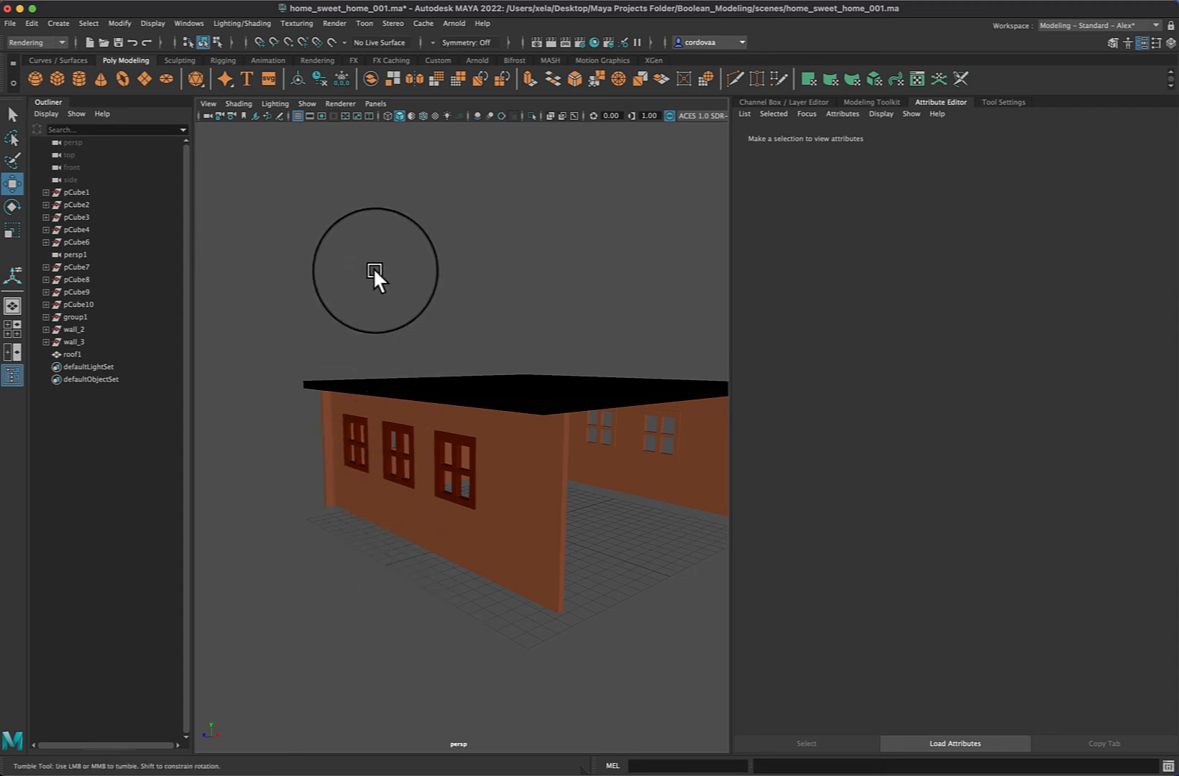
mouse_move(374, 268)
left_mouse_down("alt")
mouse_move(445, 266)
mouse_move(391, 270)
left_mouse_up("alt")
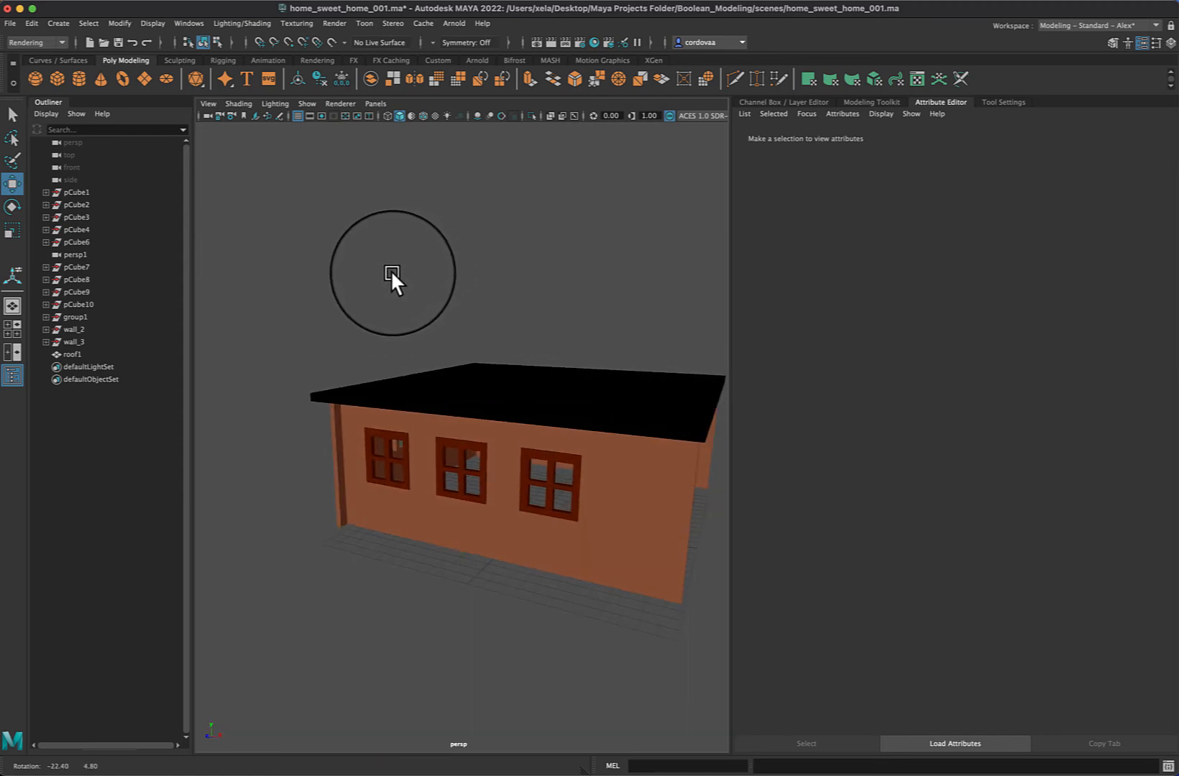
left_click(57, 23)
mouse_move(145, 92)
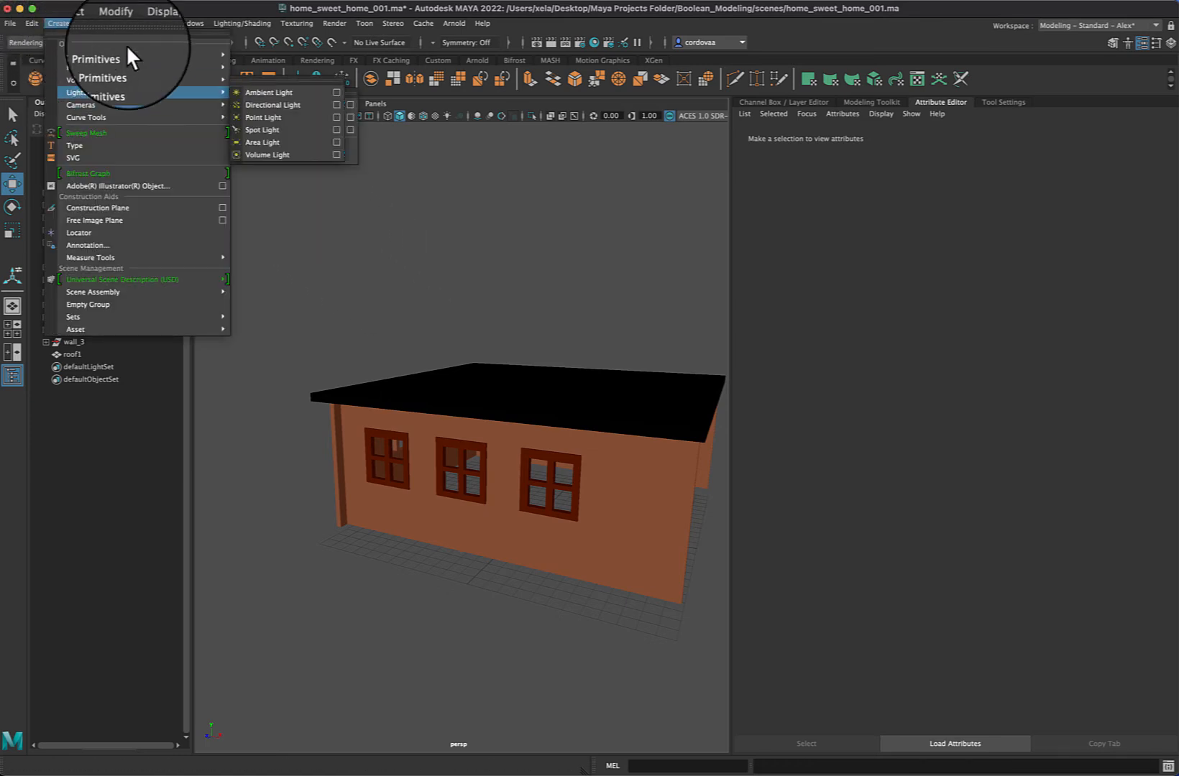
left_click(283, 93)
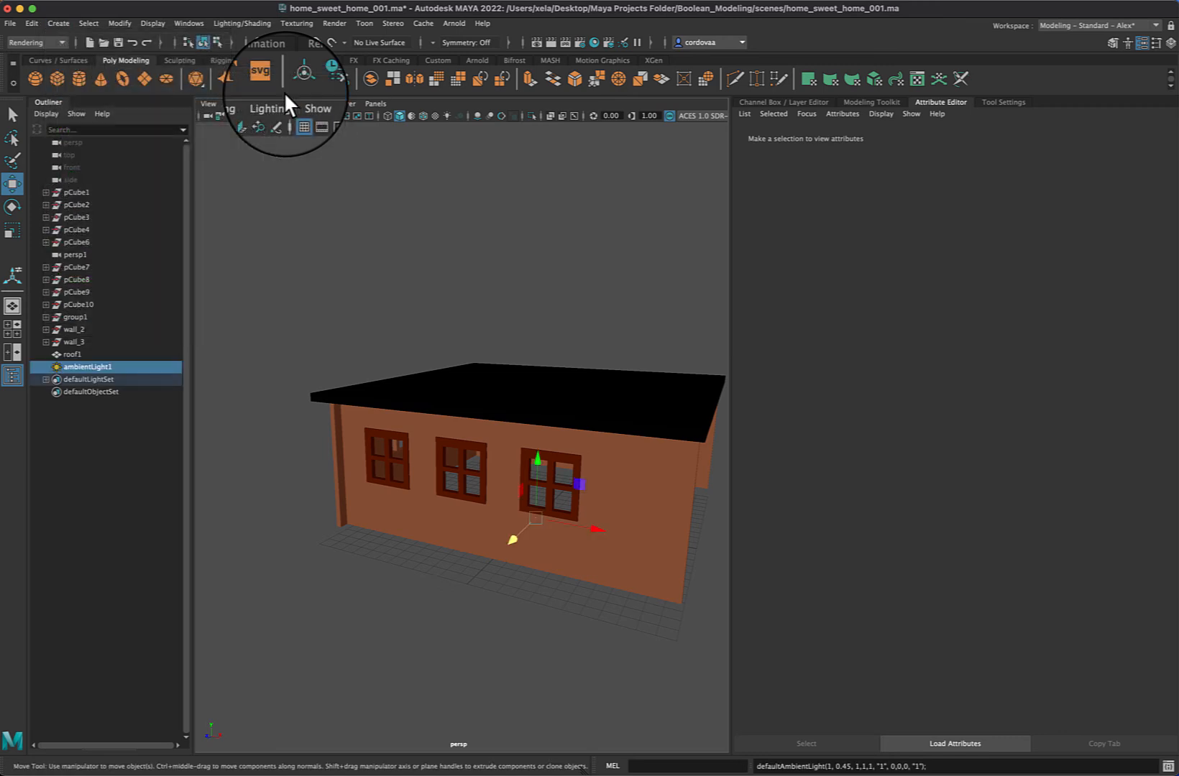
left_click_drag(534, 460, 572, 184)
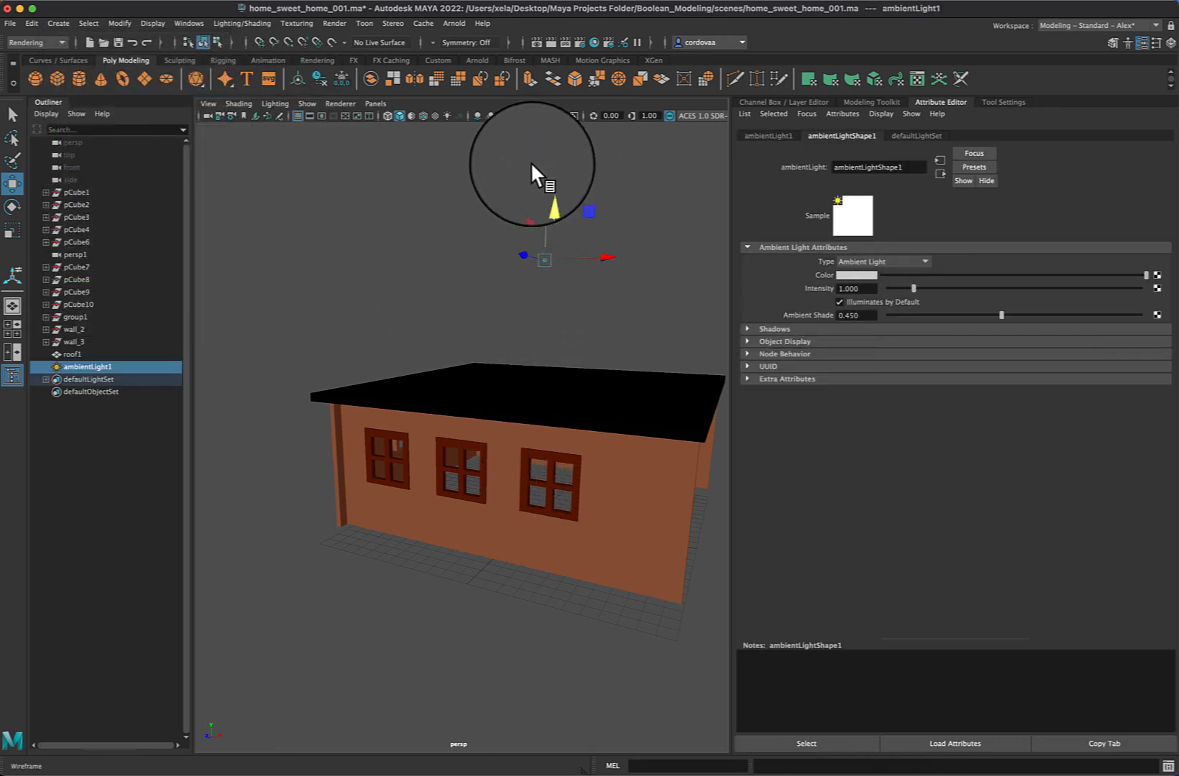
With all scene lights used in the viewport, move the ambient light to about Y 21.1, Z 10.7 and lower its intensity to 0.547.
left_click(446, 113)
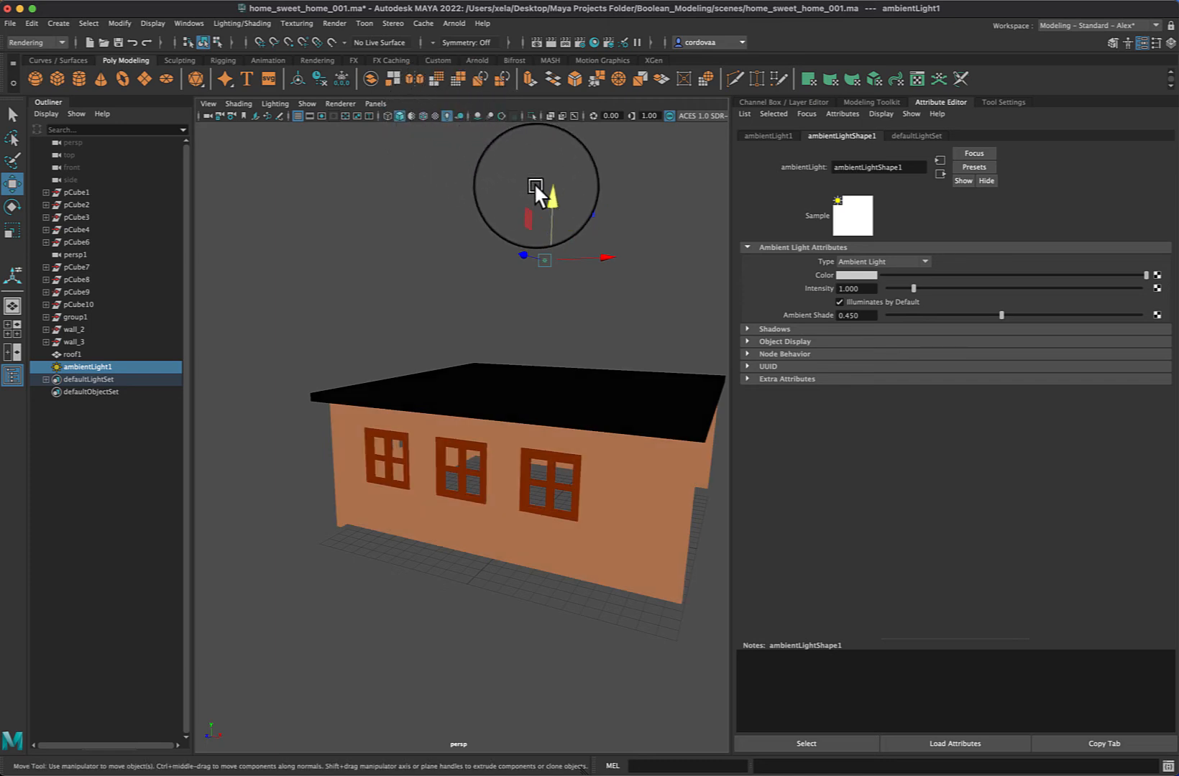
left_click_drag(545, 192, 479, 218)
left_click_drag(909, 286, 900, 287)
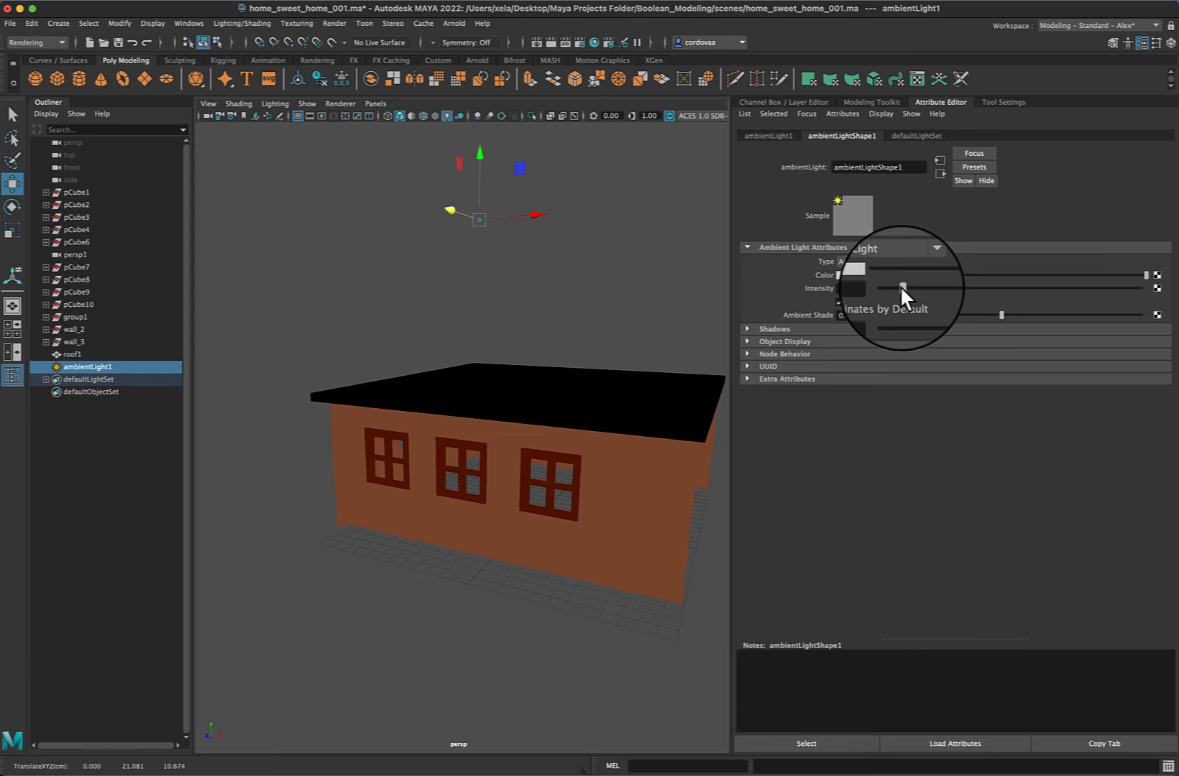
left_click(340, 274)
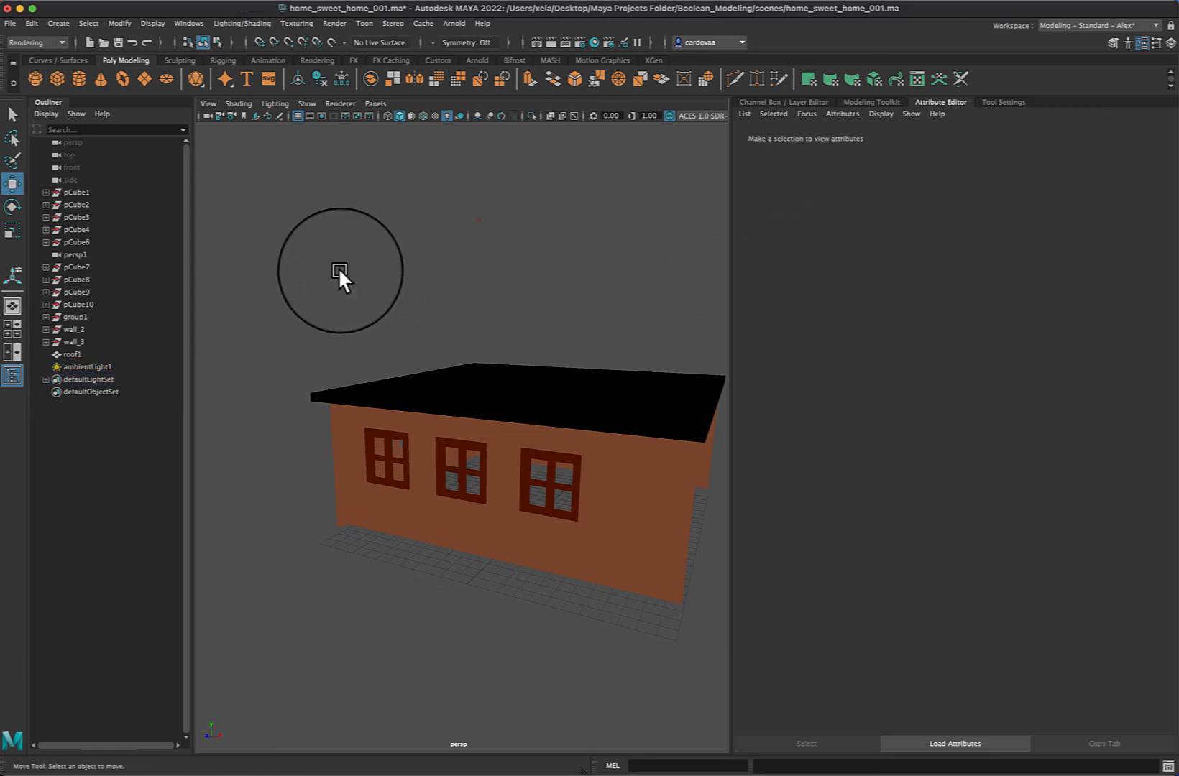
Create an area light and raise it inside the house to about 6.16 on Y.
left_click(59, 23)
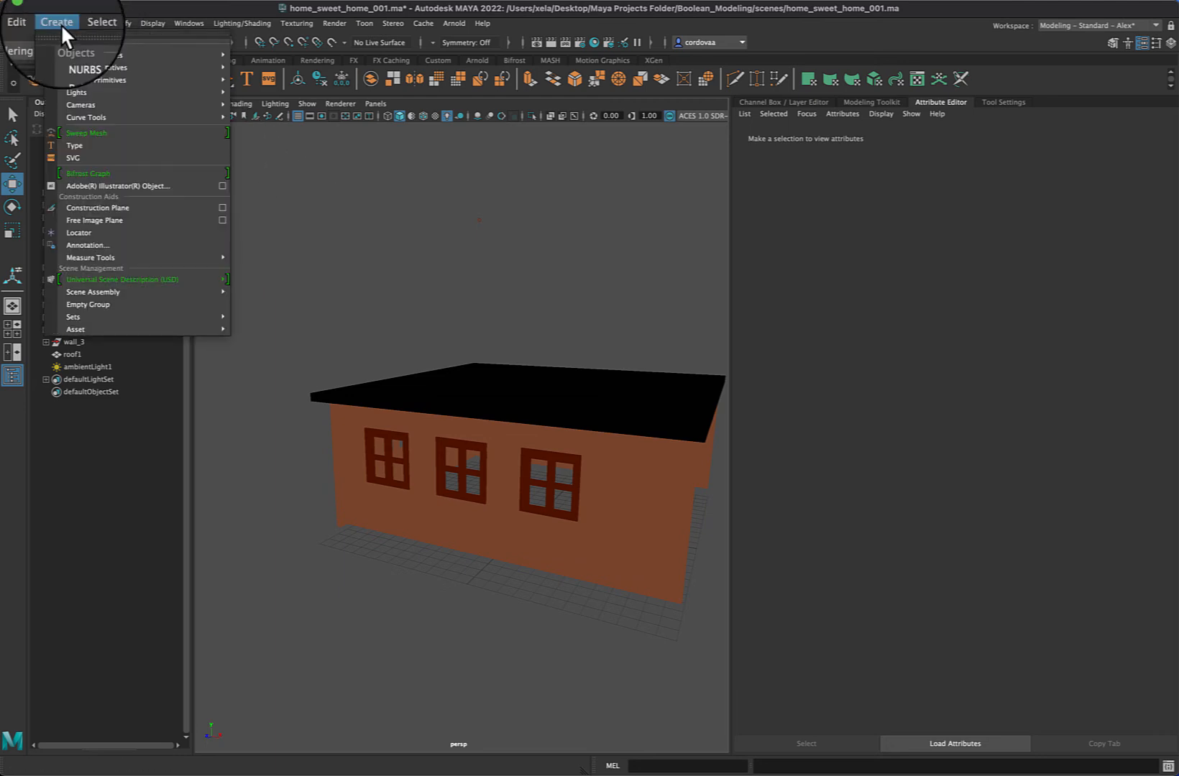
mouse_move(108, 93)
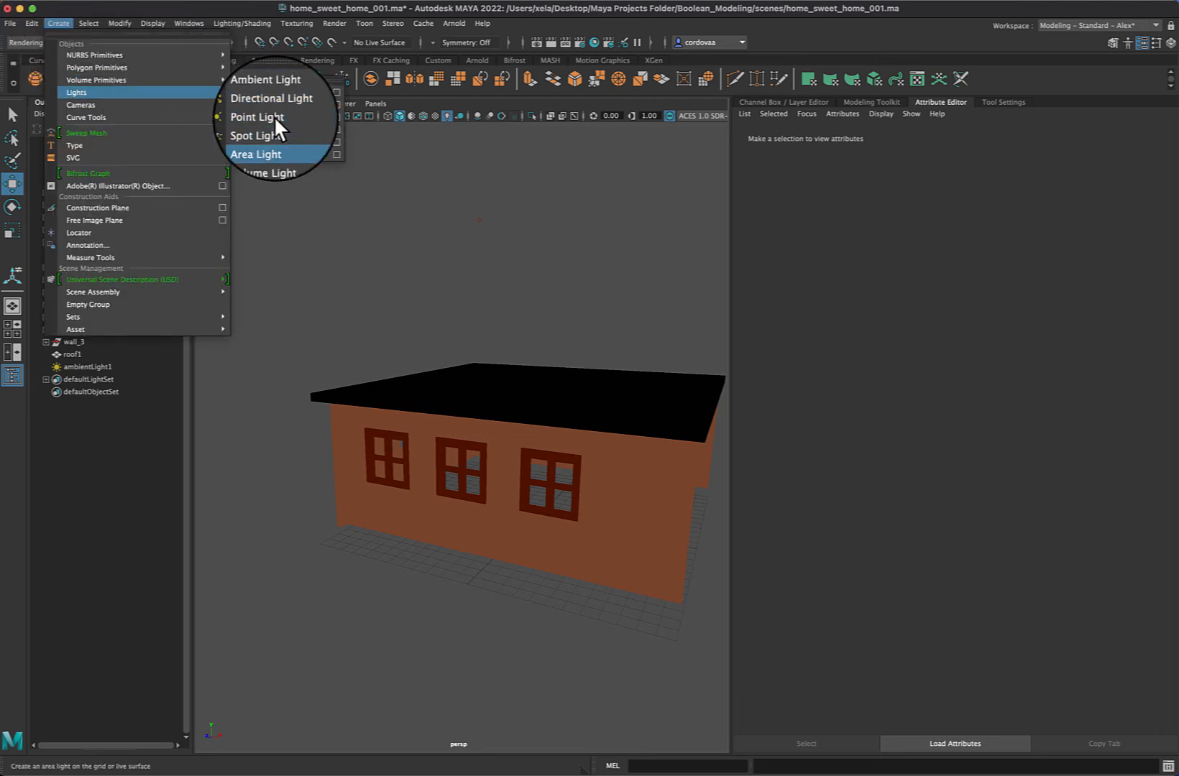
left_click(261, 139)
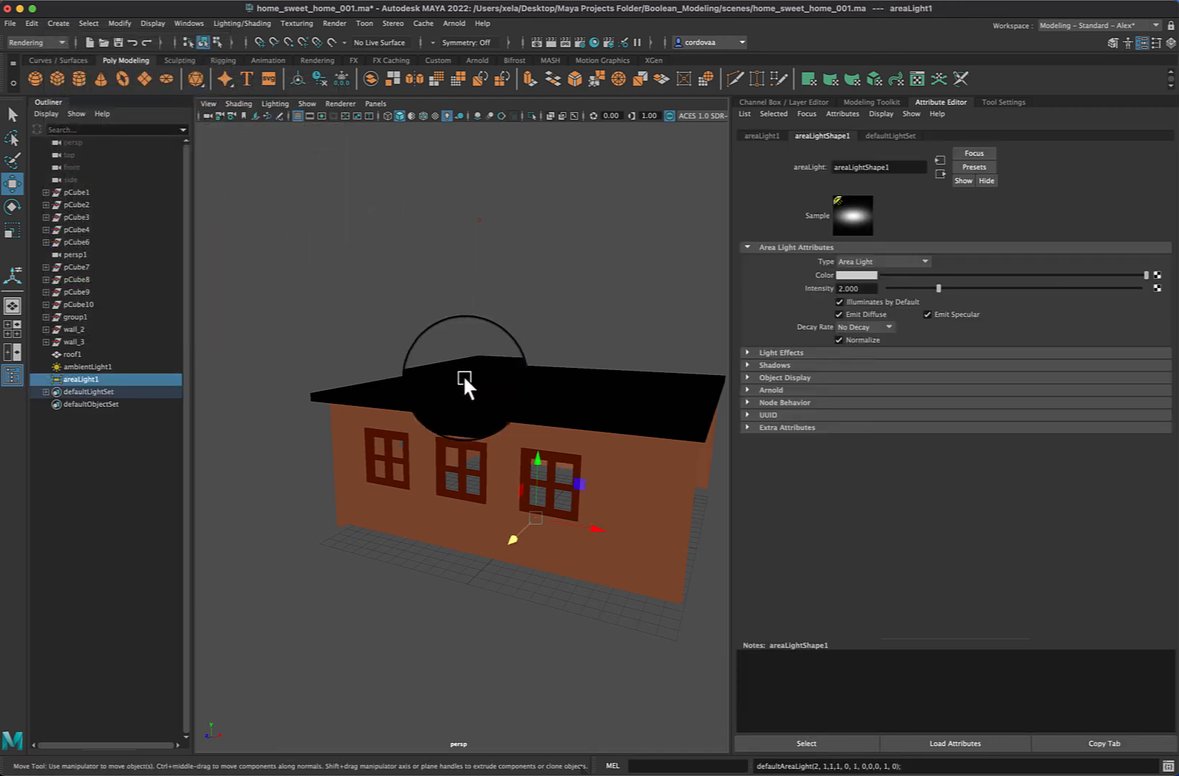
left_click_drag(538, 463, 539, 386)
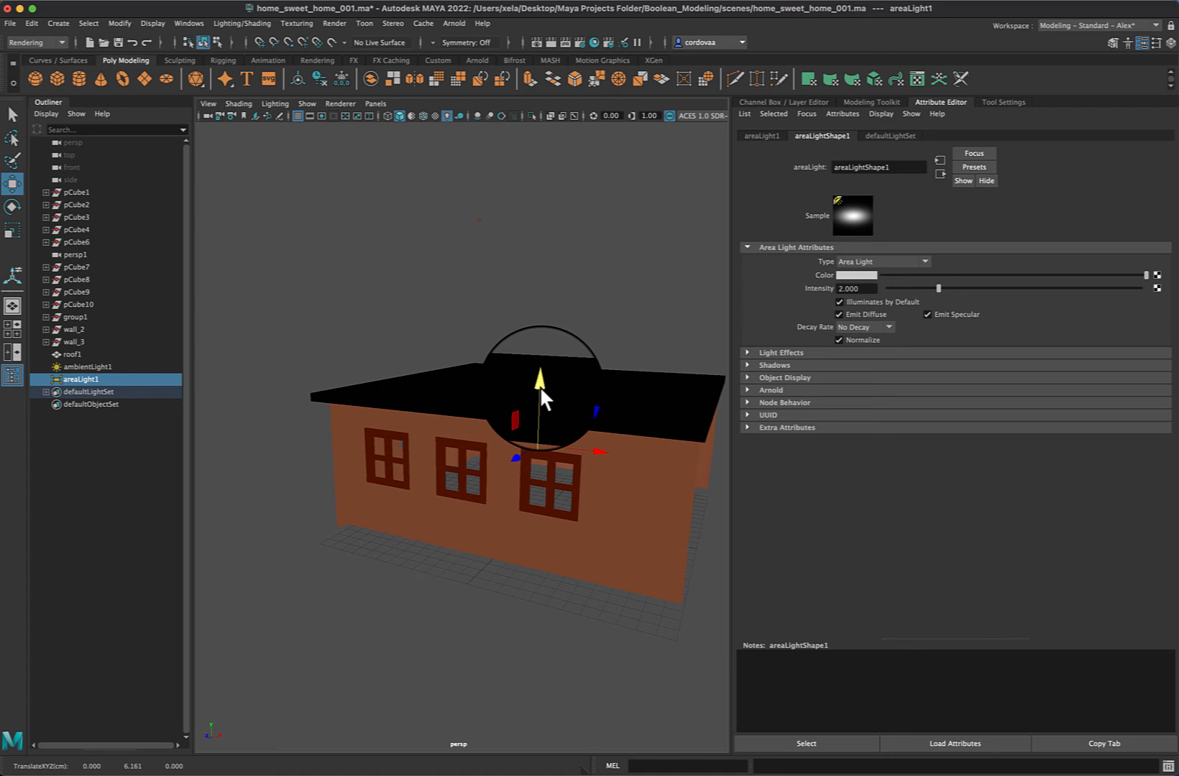
Hide the roof and windows display layers, keeping the wall_01 layer visible.
left_click(790, 102)
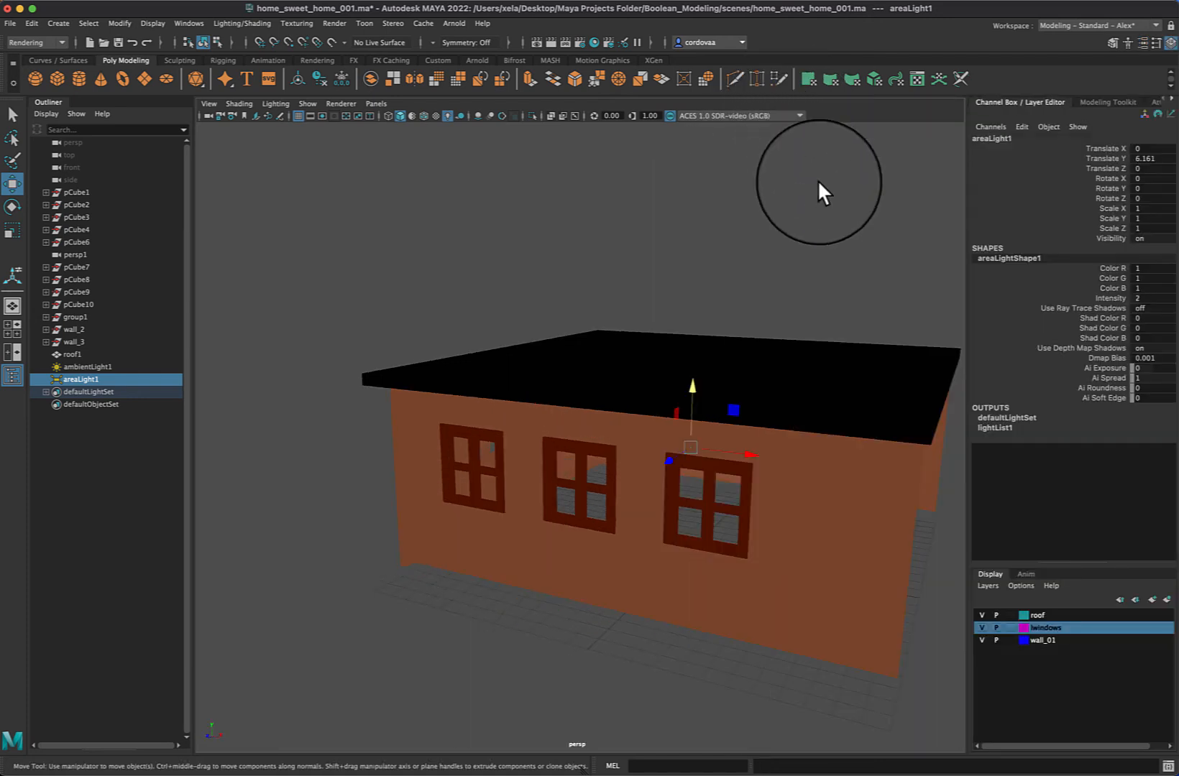
left_click(979, 627)
left_click(980, 637)
left_click(980, 613)
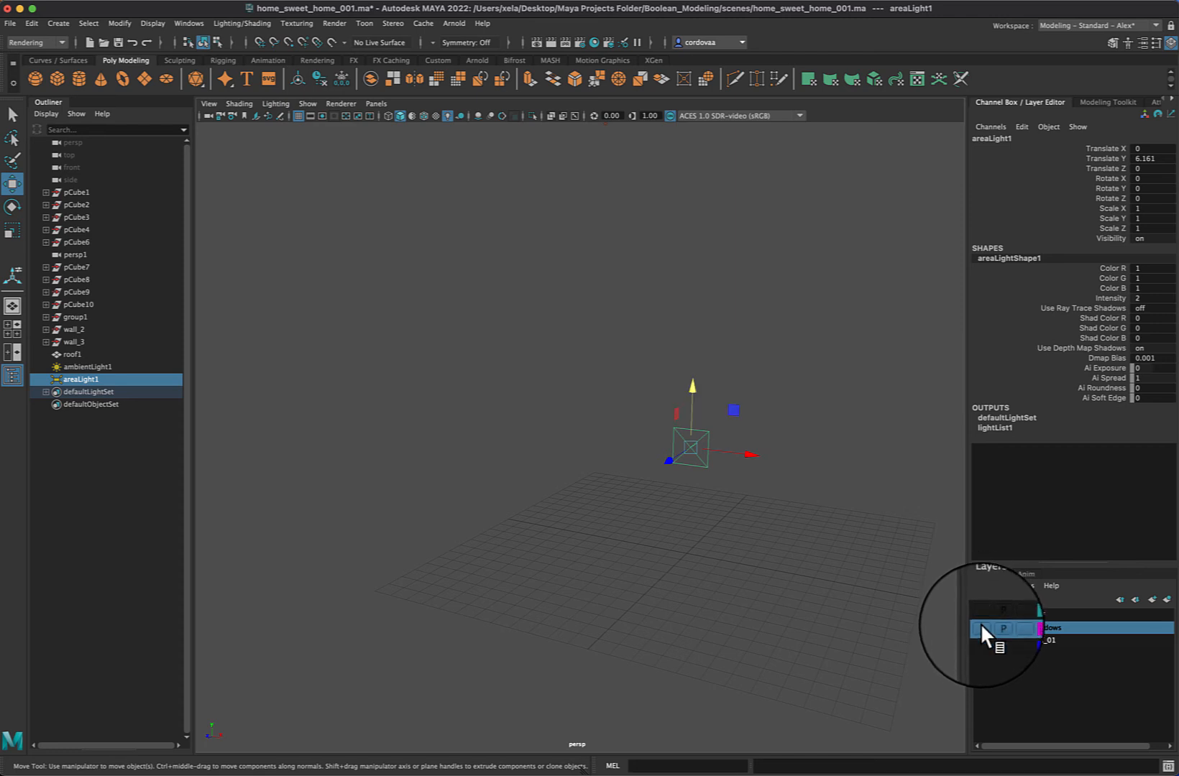
left_click(981, 640)
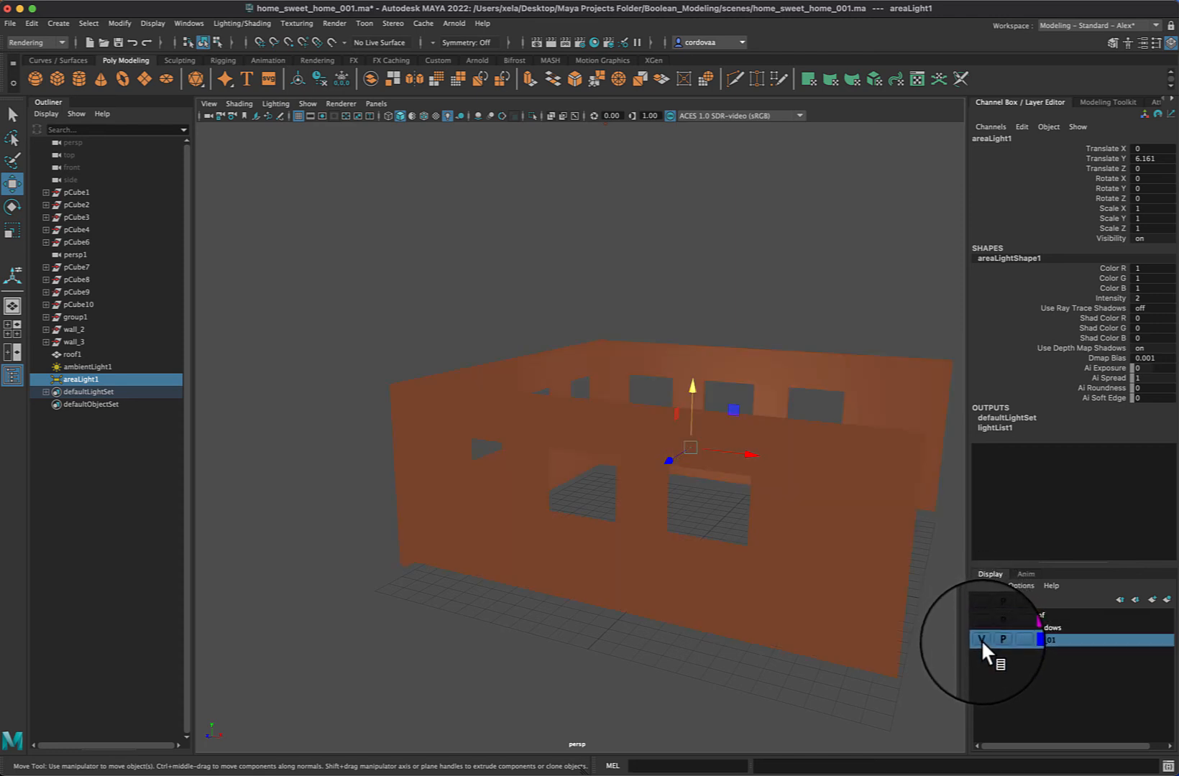
Rotate the area light to lie nearly horizontal, at about X -93, Y -19 and Z 18 degrees.
left_click_drag(895, 265, 849, 276, "alt")
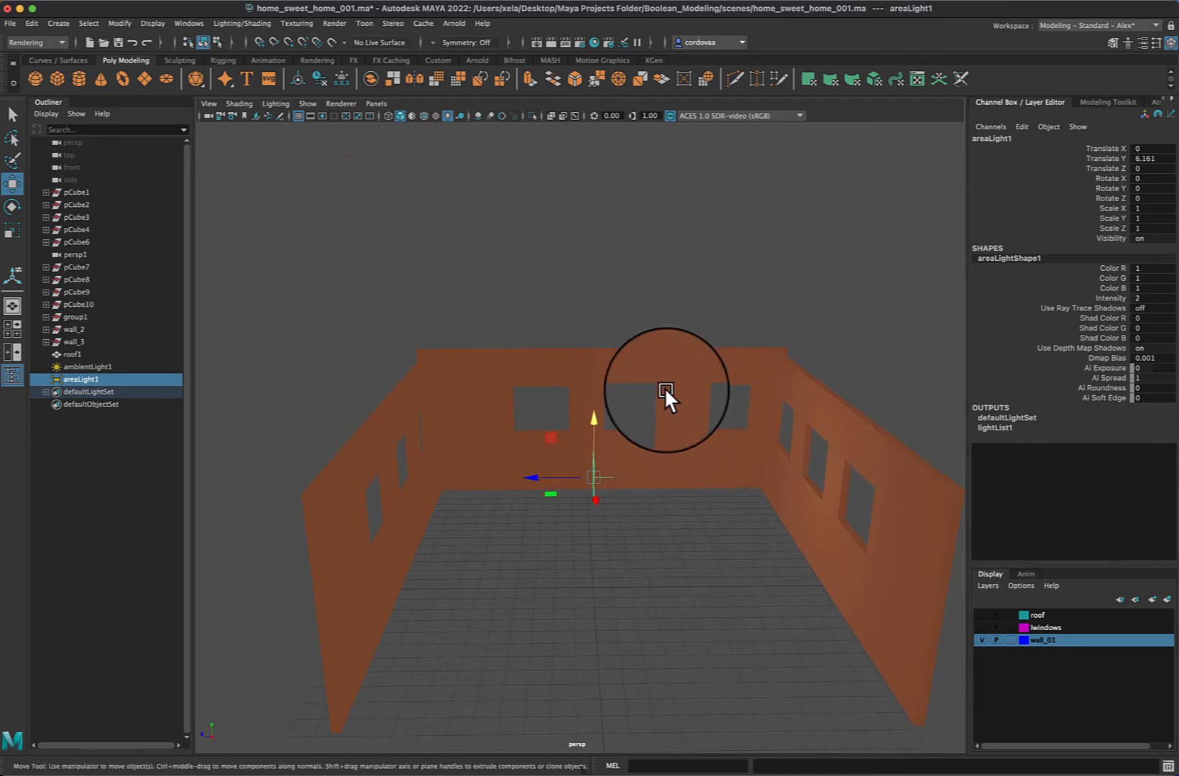
key("e")
left_click_drag(624, 417, 668, 529)
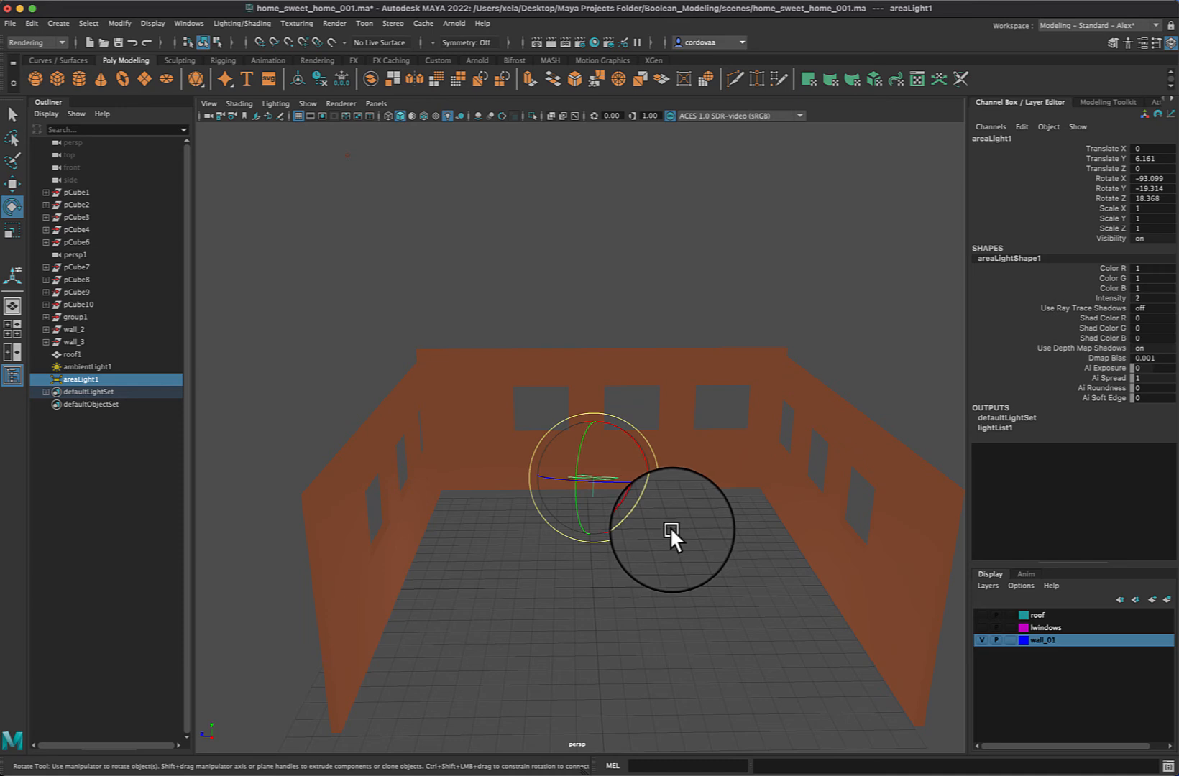
left_click(670, 527)
left_click(604, 478)
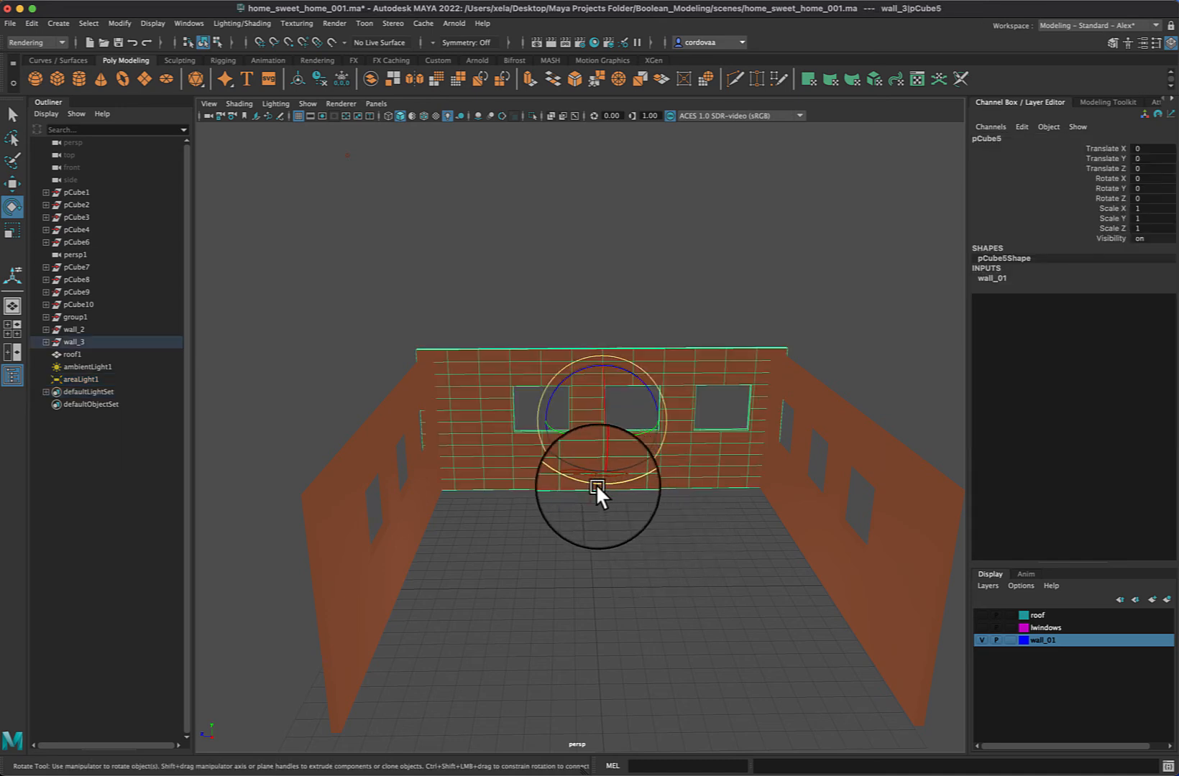
left_click(585, 491)
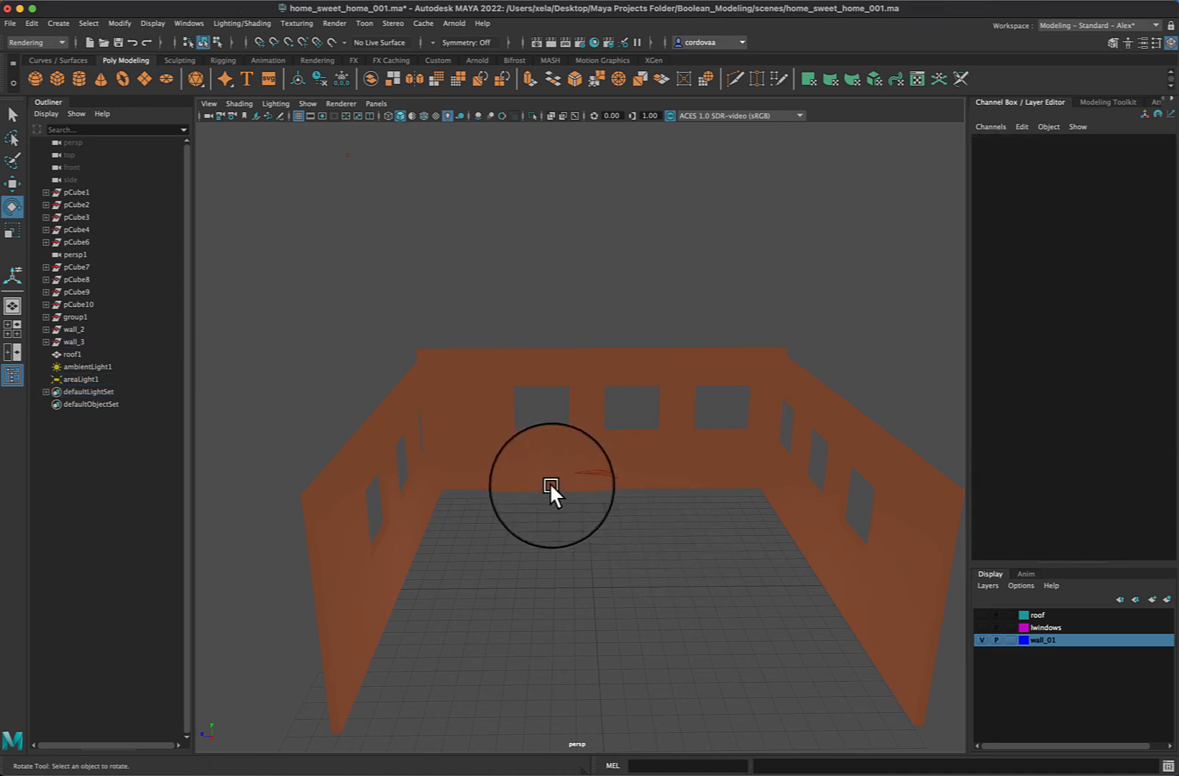
Adjust the area light's rotation to about X -90, Y -20, Z 8 degrees and raise it to about 9.7 on Y.
left_click(87, 379)
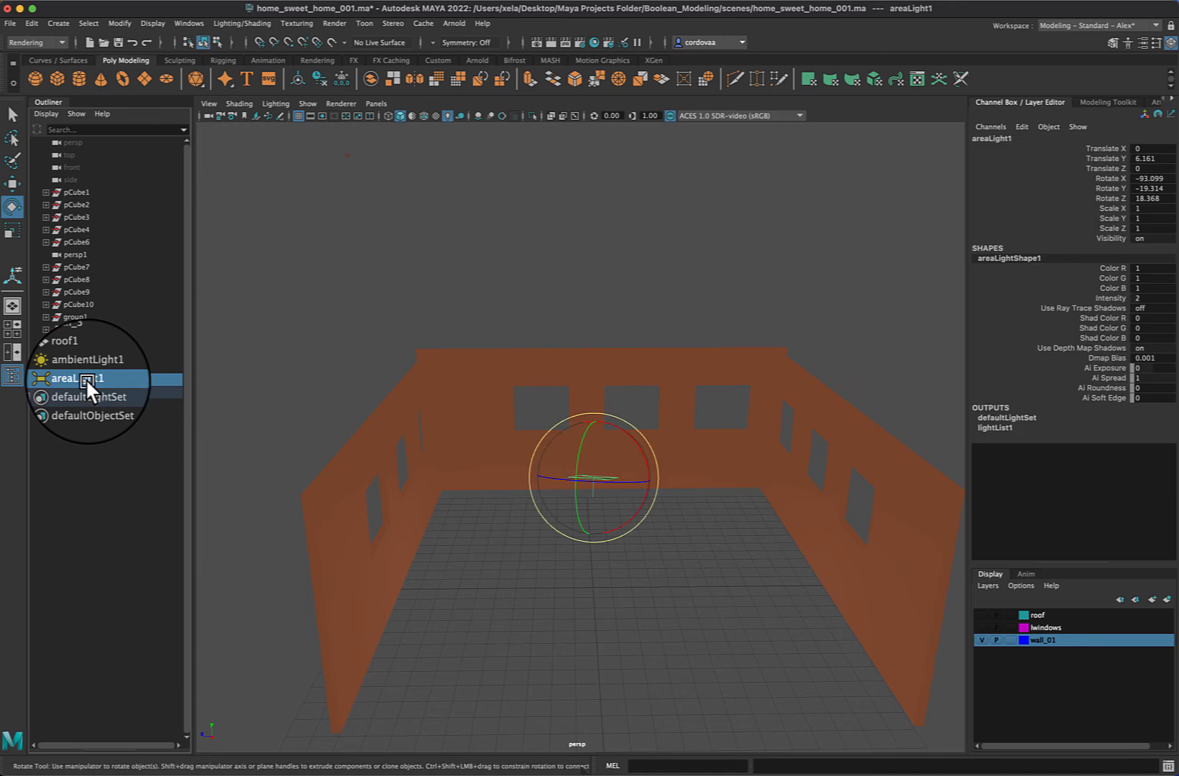
left_click_drag(579, 521, 583, 340)
key("w")
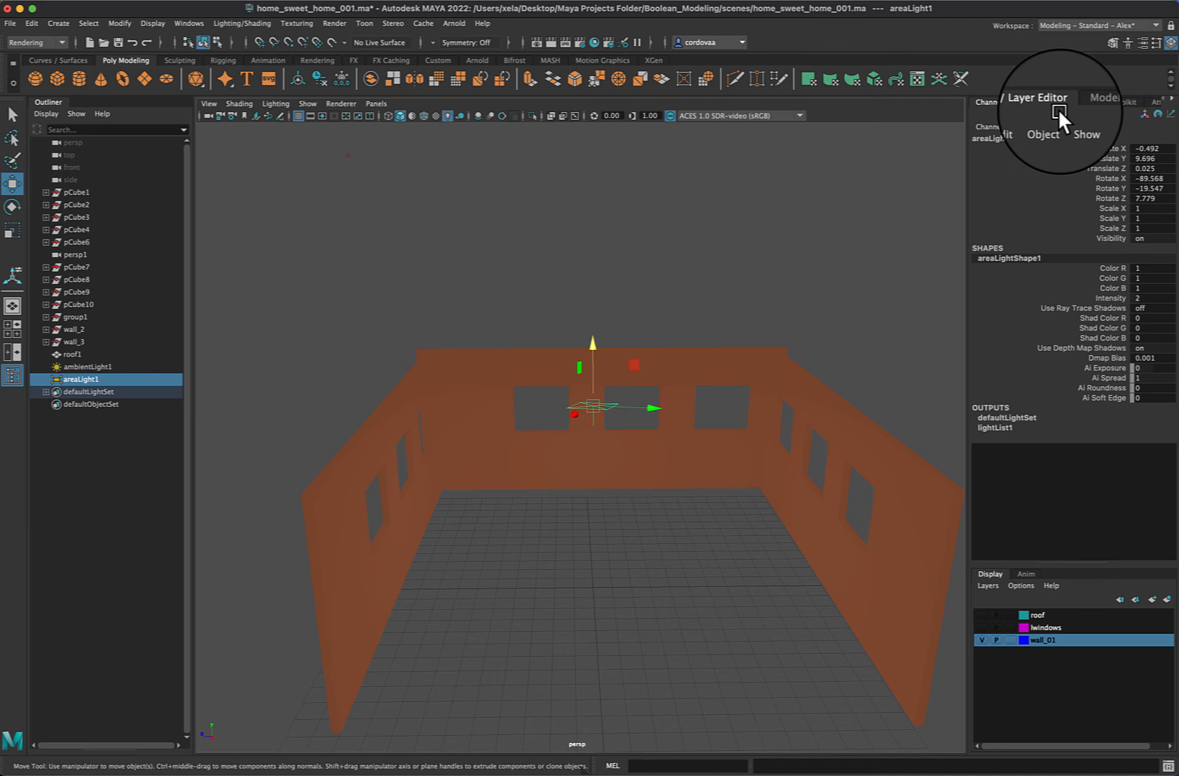
Increase the area light's intensity to brighten the interior walls.
left_click(1153, 99)
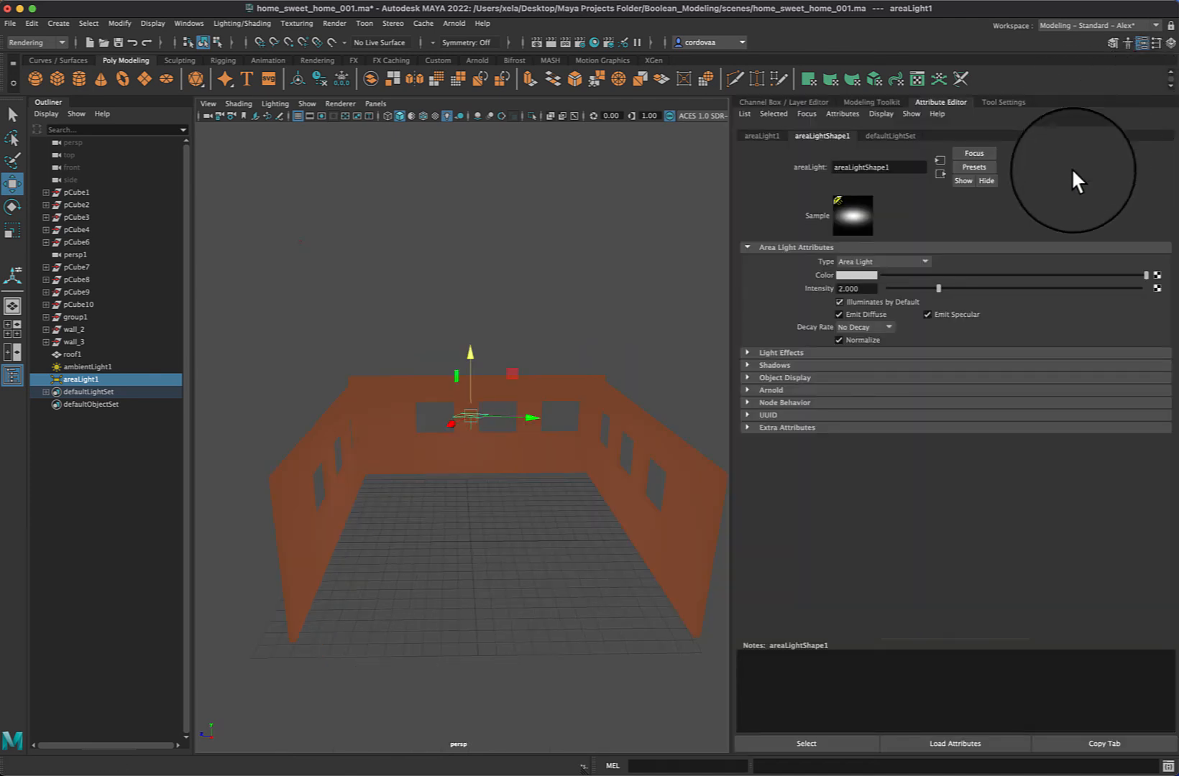
left_click_drag(938, 287, 1050, 287)
left_click(599, 302)
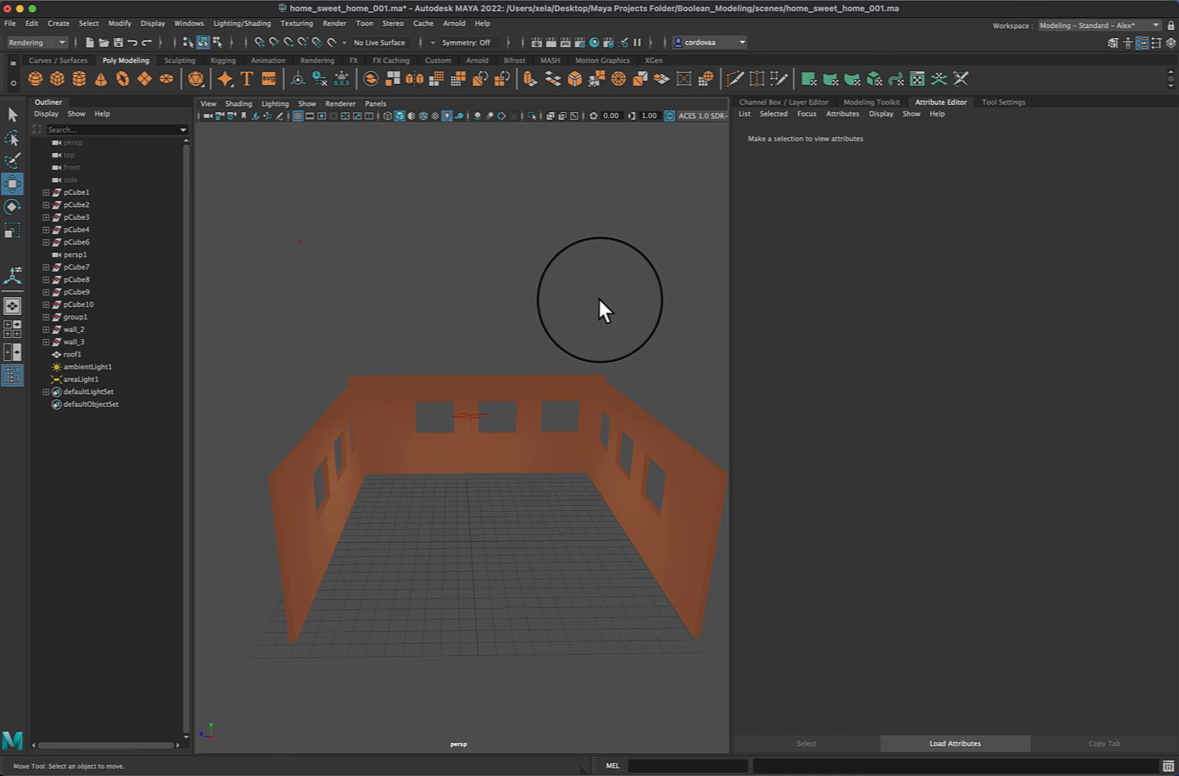
Show the windows and roof display layers again and view the house from the outside.
left_click(769, 104)
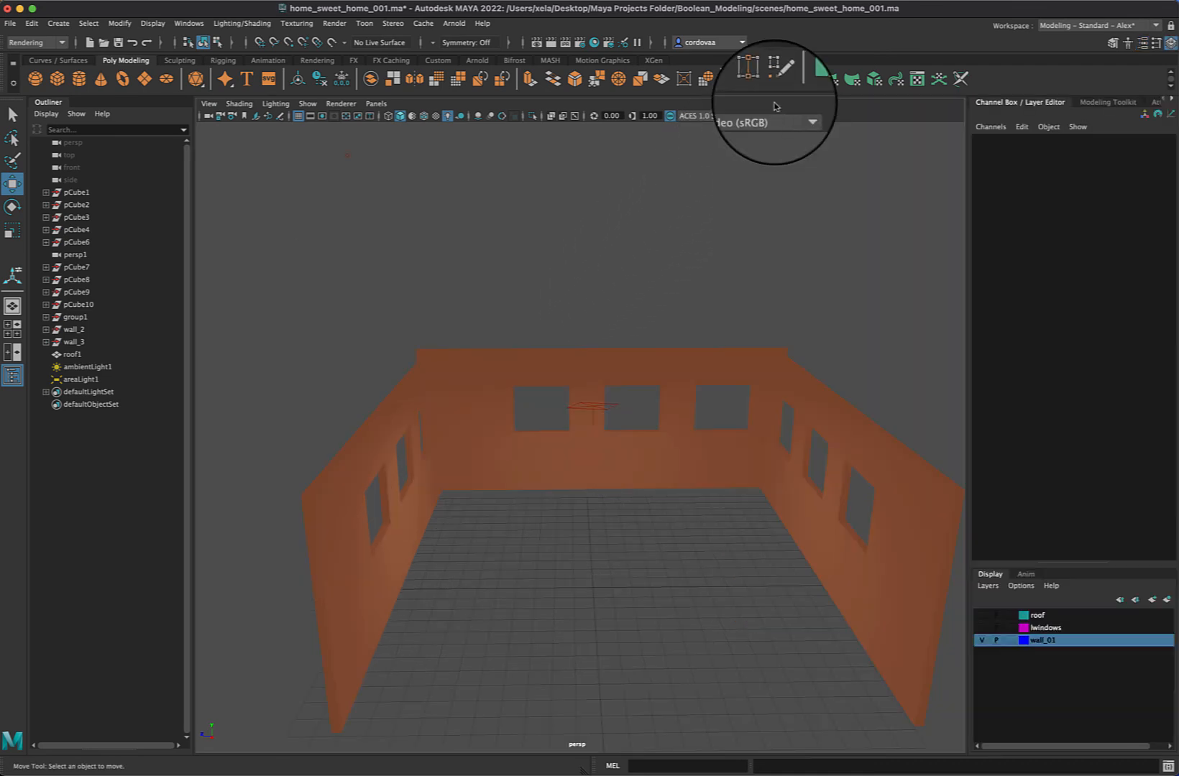
left_click(981, 626)
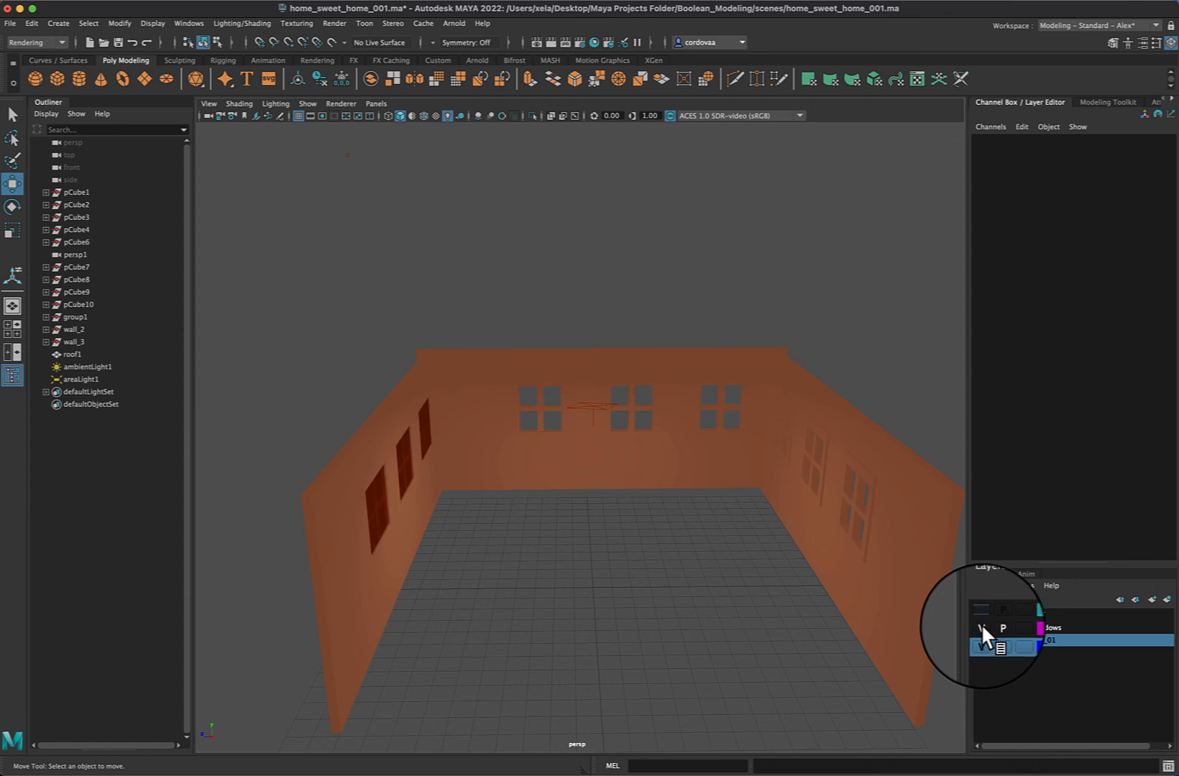
left_click(980, 614)
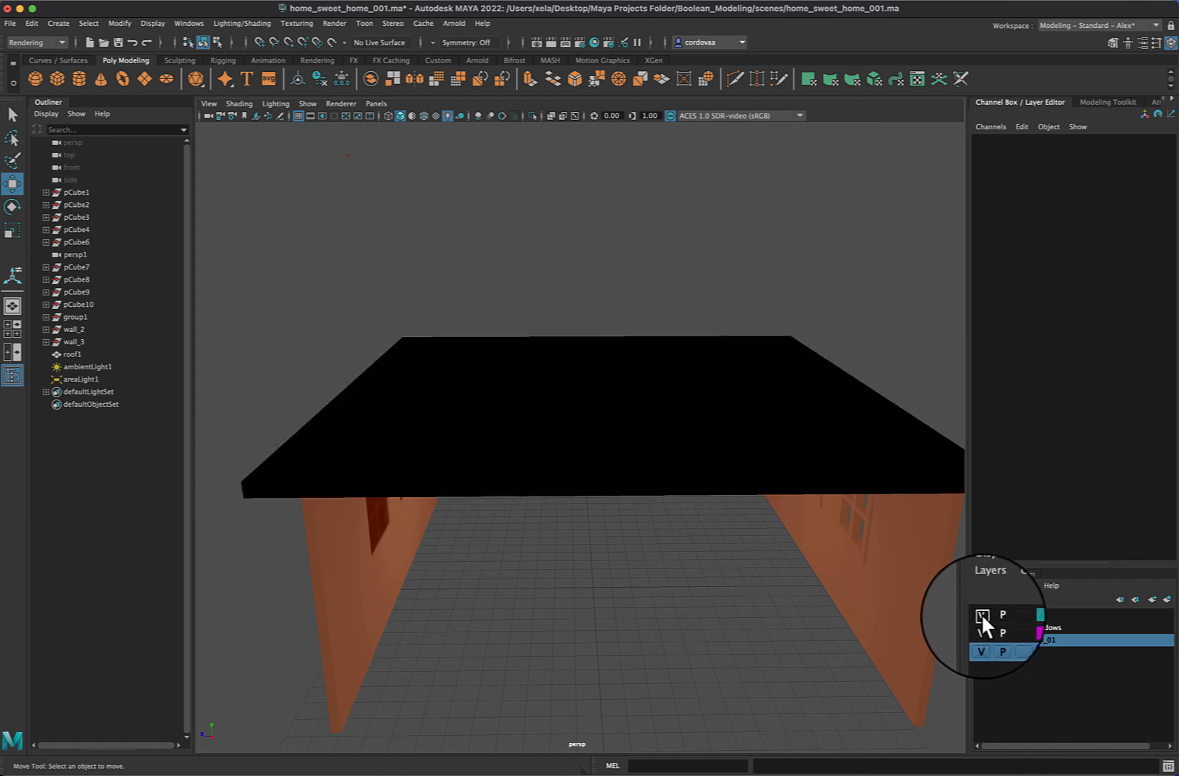
left_click_drag(587, 244, 954, 228, "alt")
left_click_drag(863, 429, 782, 429, "alt")
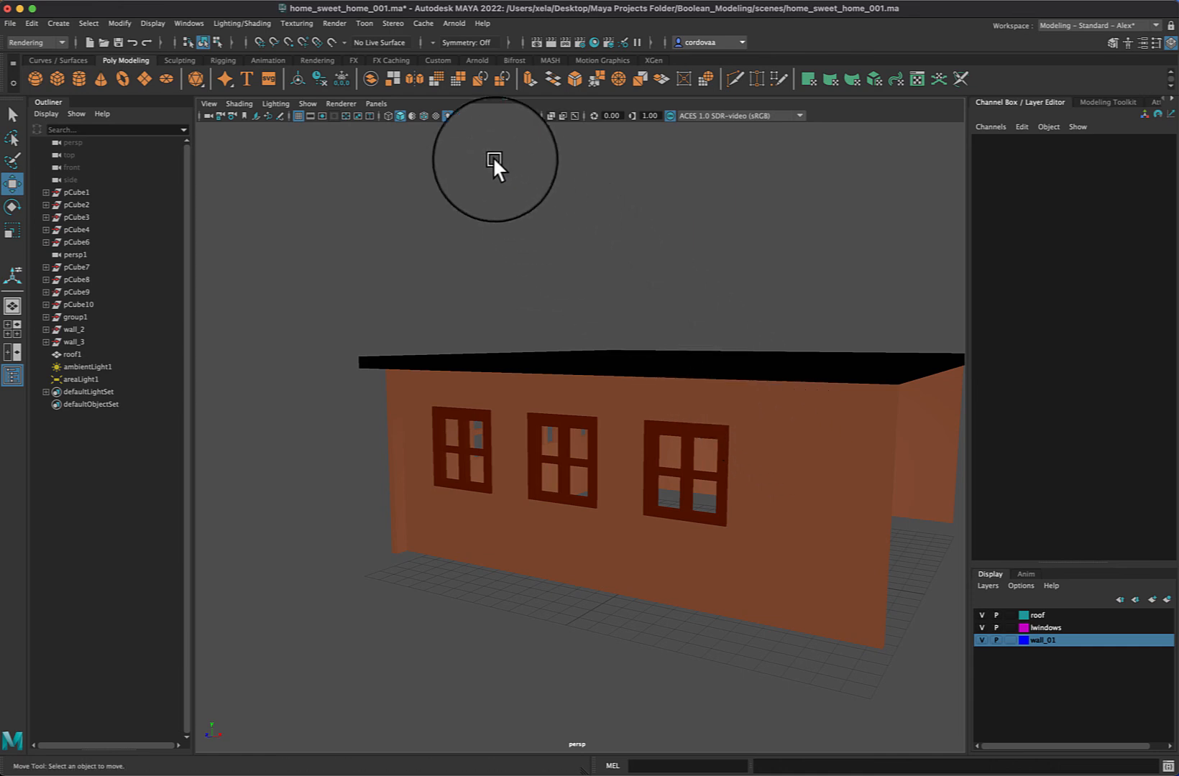
Toggle the viewport's scene lighting off and on, and reduce the ambient light's intensity further.
left_click(447, 116)
left_click(447, 117)
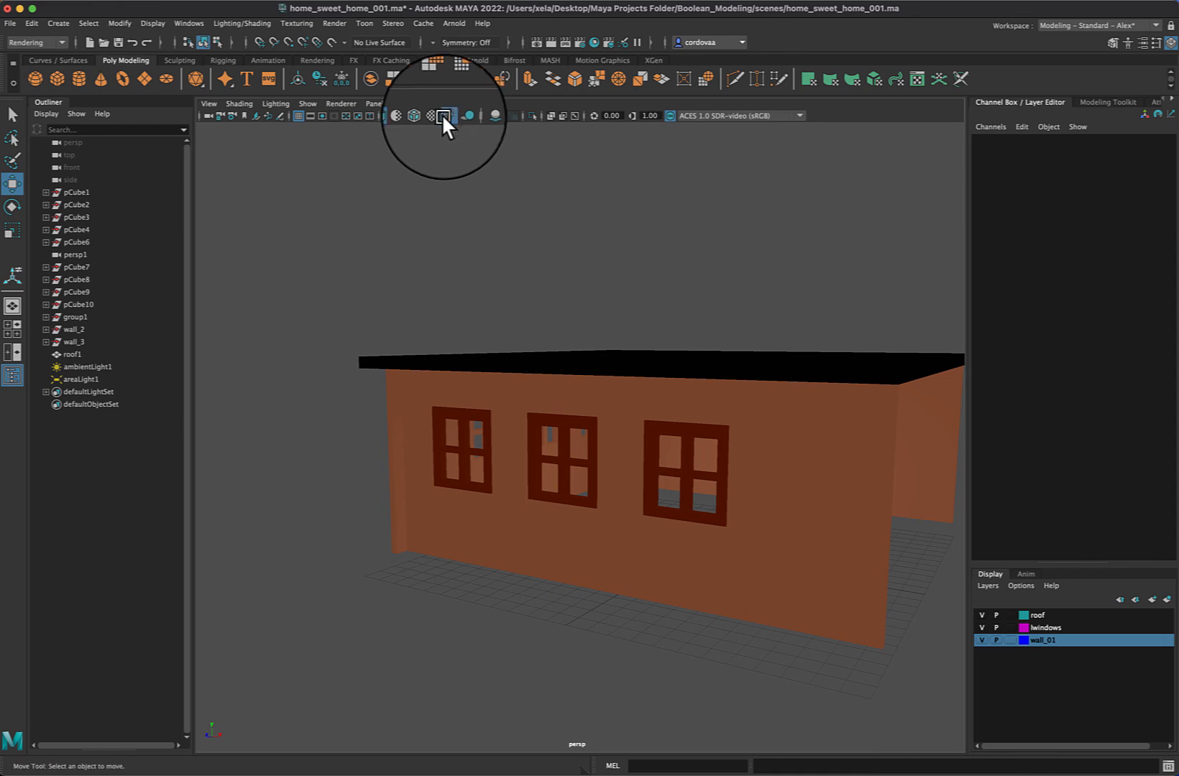
left_click(86, 364)
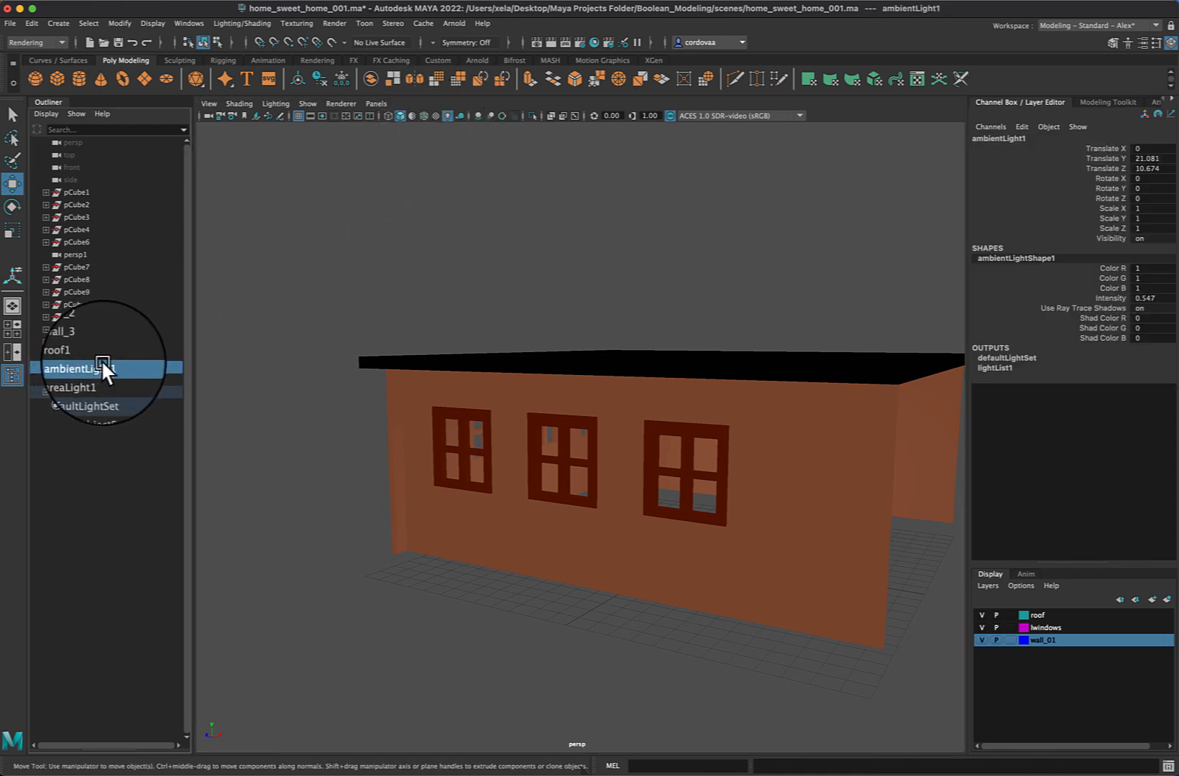
left_click(1158, 99)
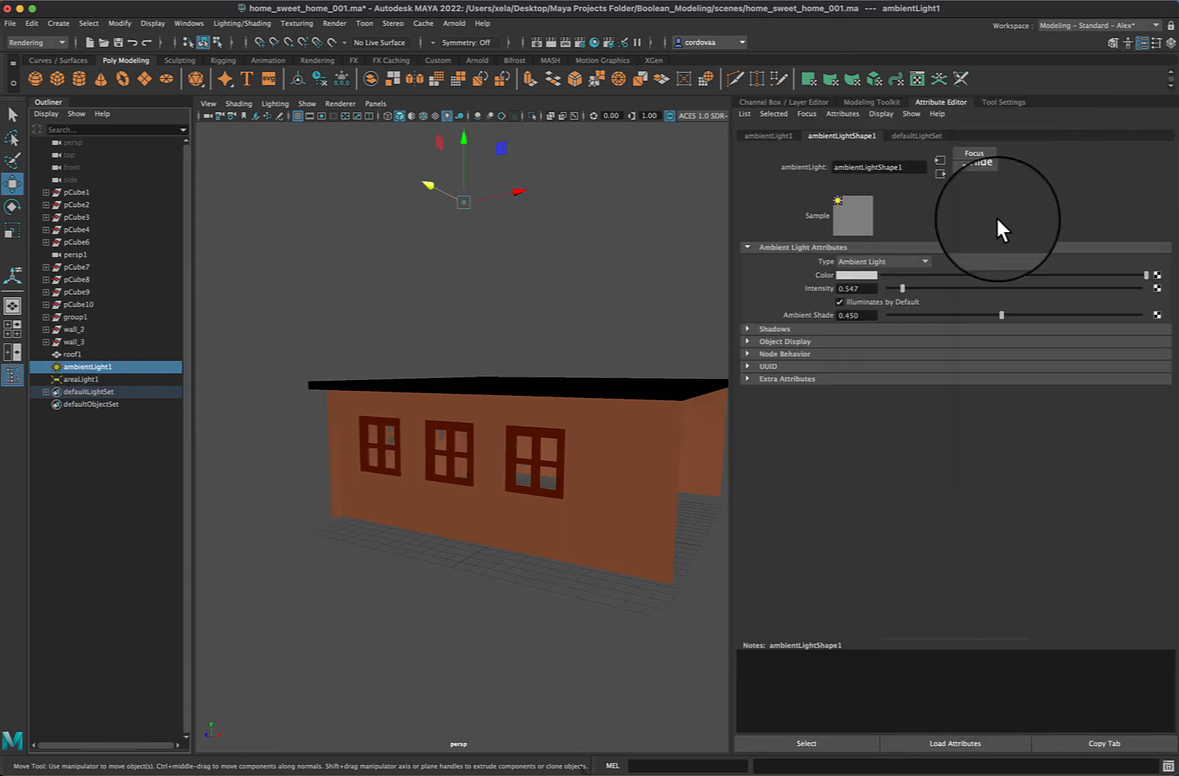
left_click_drag(900, 288, 895, 287)
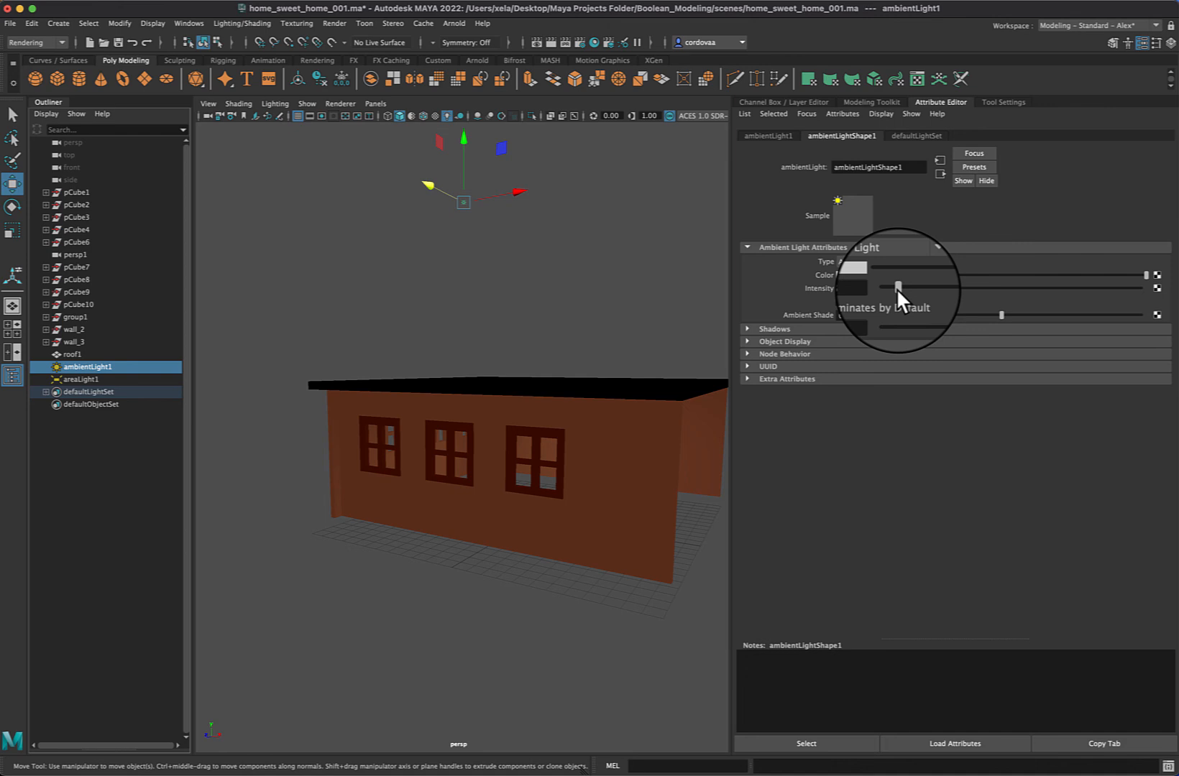
Deselect the ambient light and render the exterior view of the house with the Arnold Renderer.
left_click(667, 265)
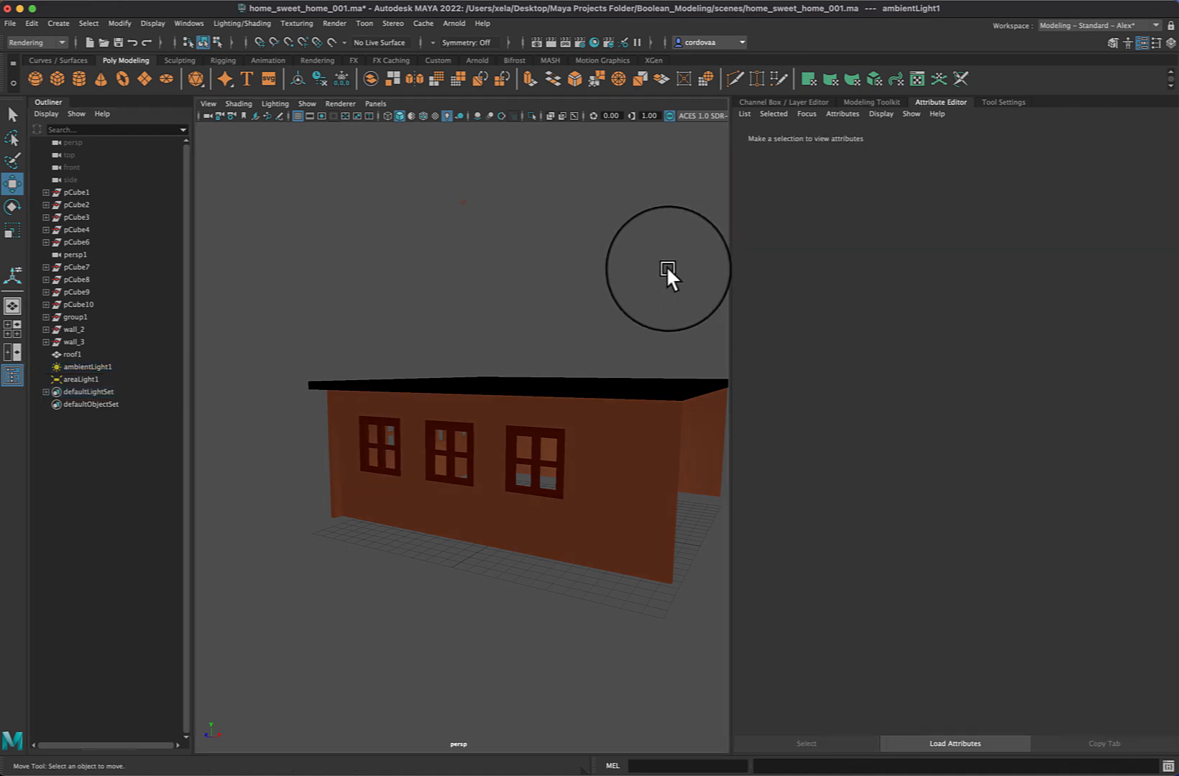
mouse_move(573, 270)
left_mouse_down("alt")
mouse_move(587, 277)
mouse_move(568, 270)
left_mouse_up("alt")
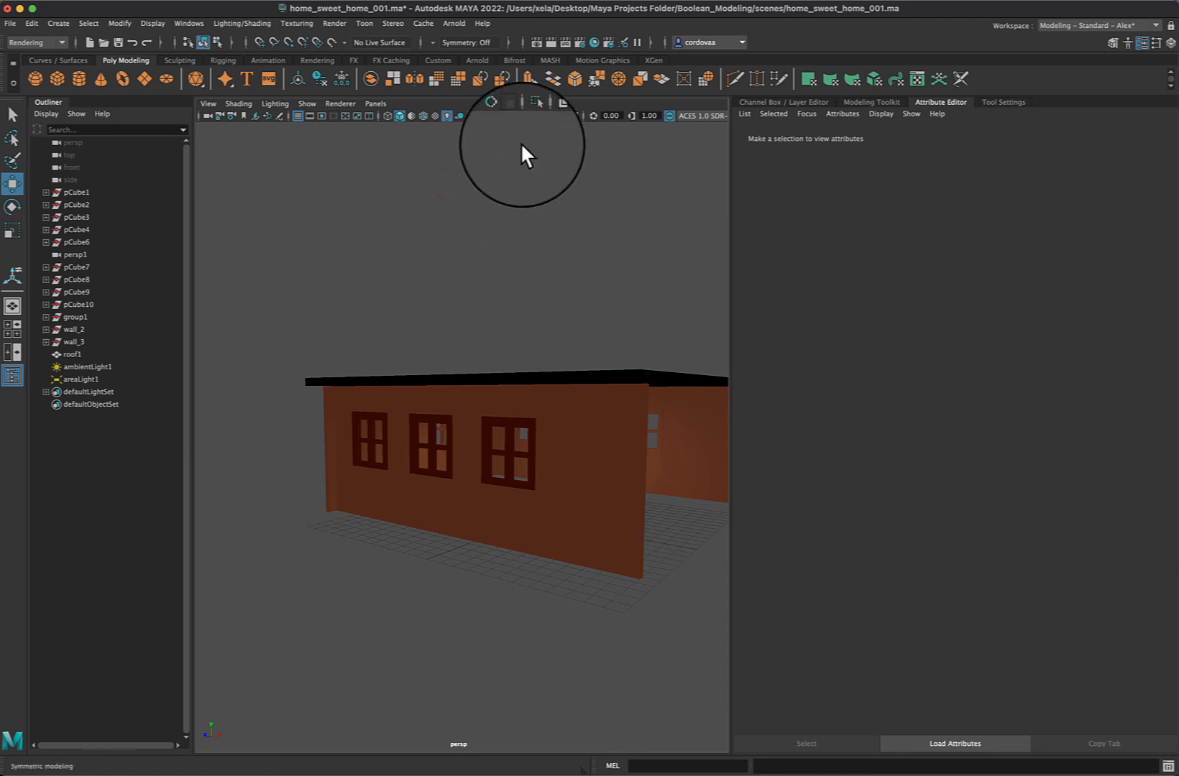
left_click(552, 43)
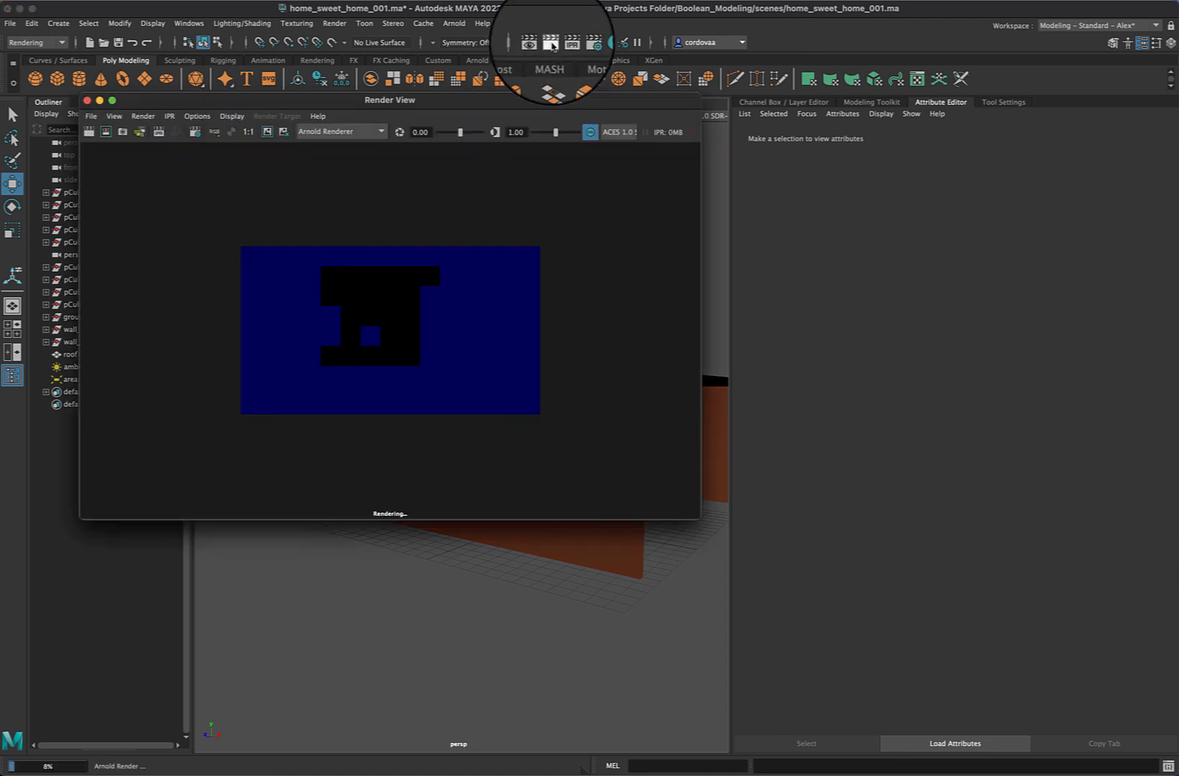
Switch the renderer to Maya Software and render the house again.
left_click(338, 132)
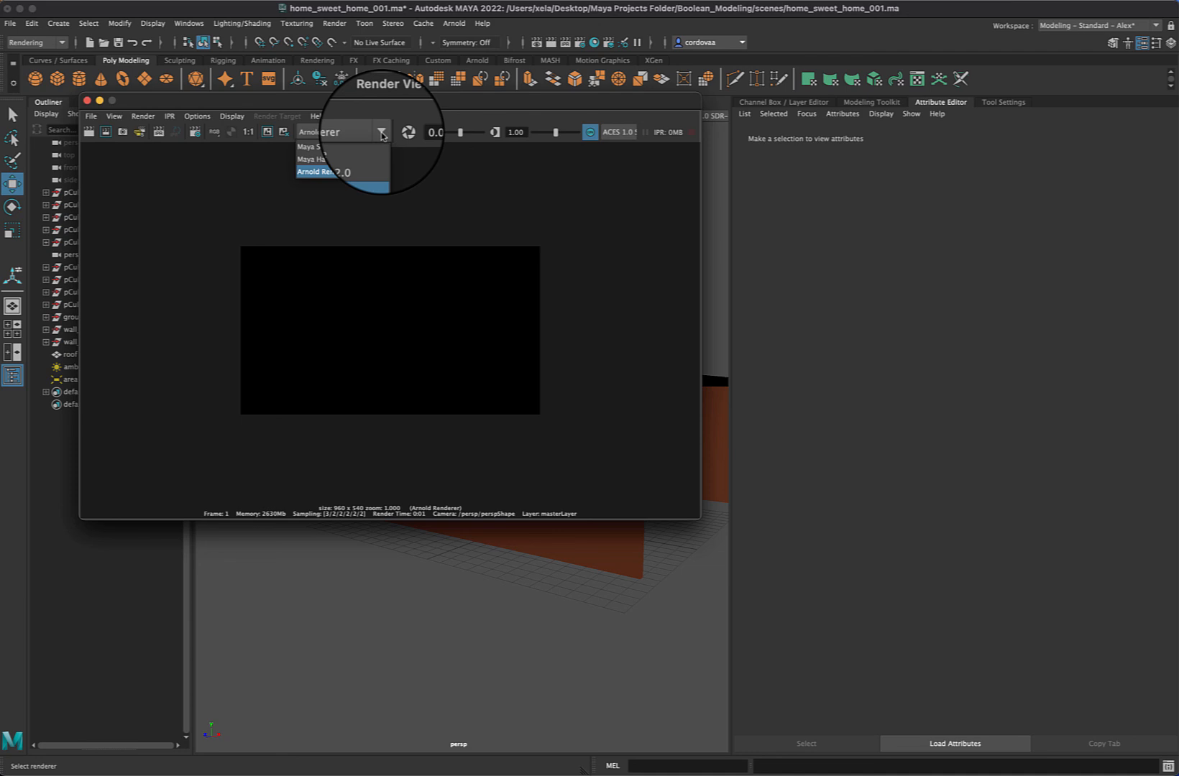
left_click(349, 149)
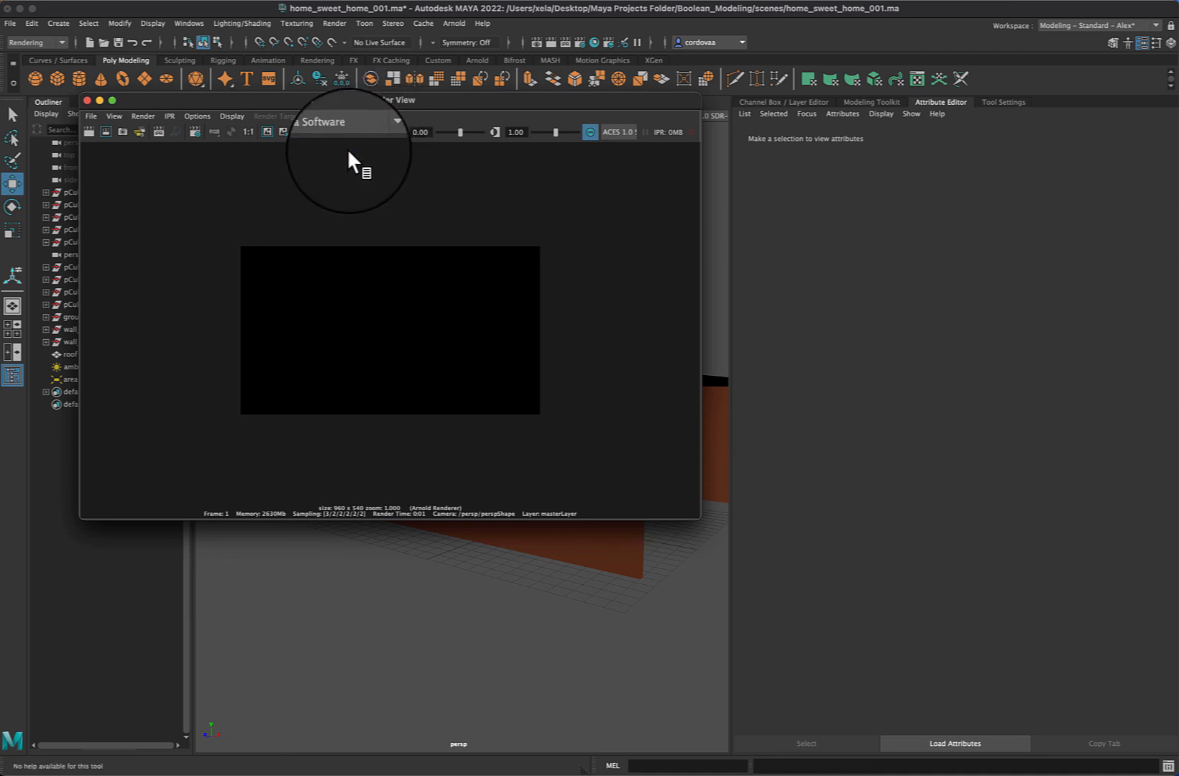
left_click(89, 133)
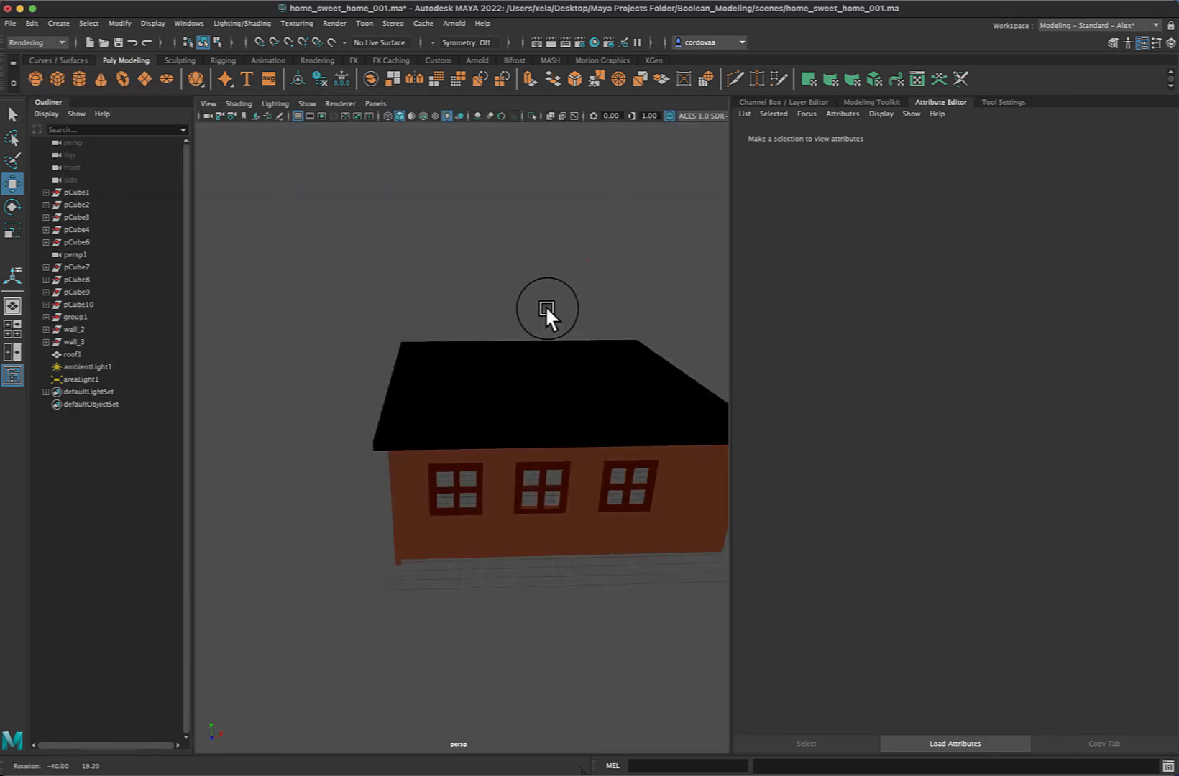
Collapse the Attribute Editor to enlarge the viewport and face the house wall with three windows.
mouse_move(546, 316)
left_mouse_down("alt")
mouse_move(566, 310)
mouse_move(550, 306)
left_mouse_up("alt")
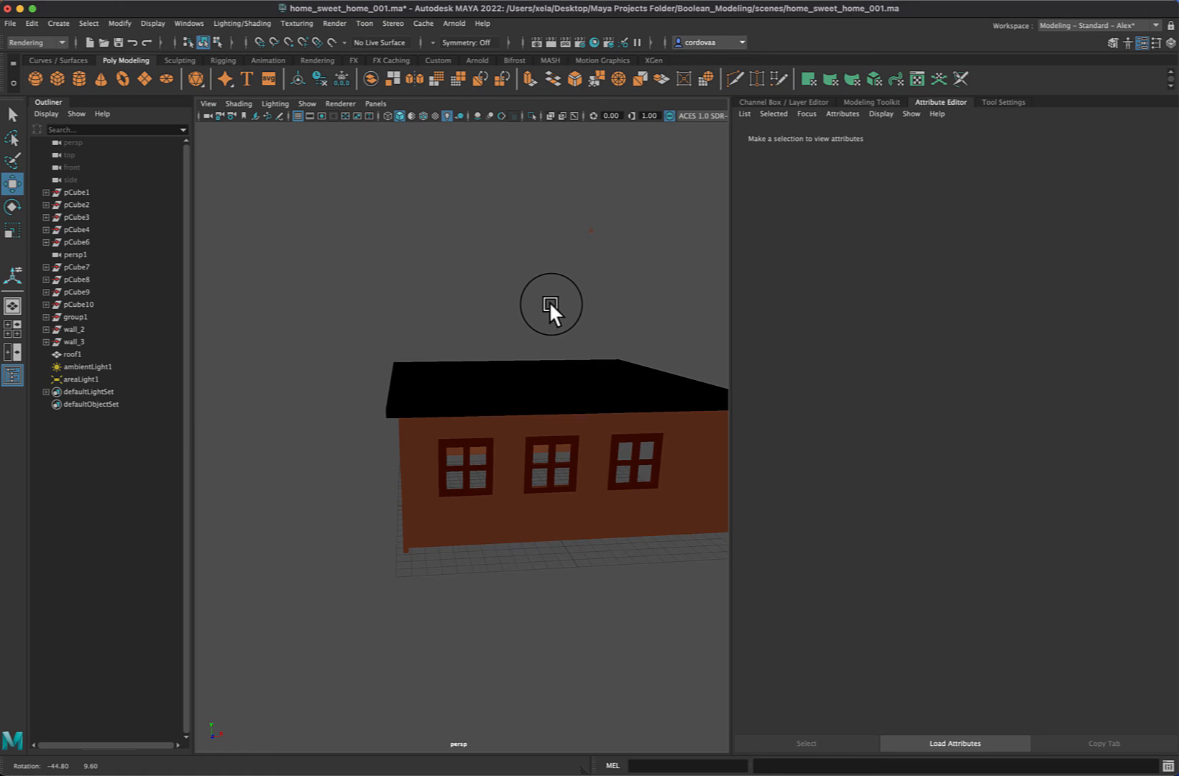
left_click(949, 103)
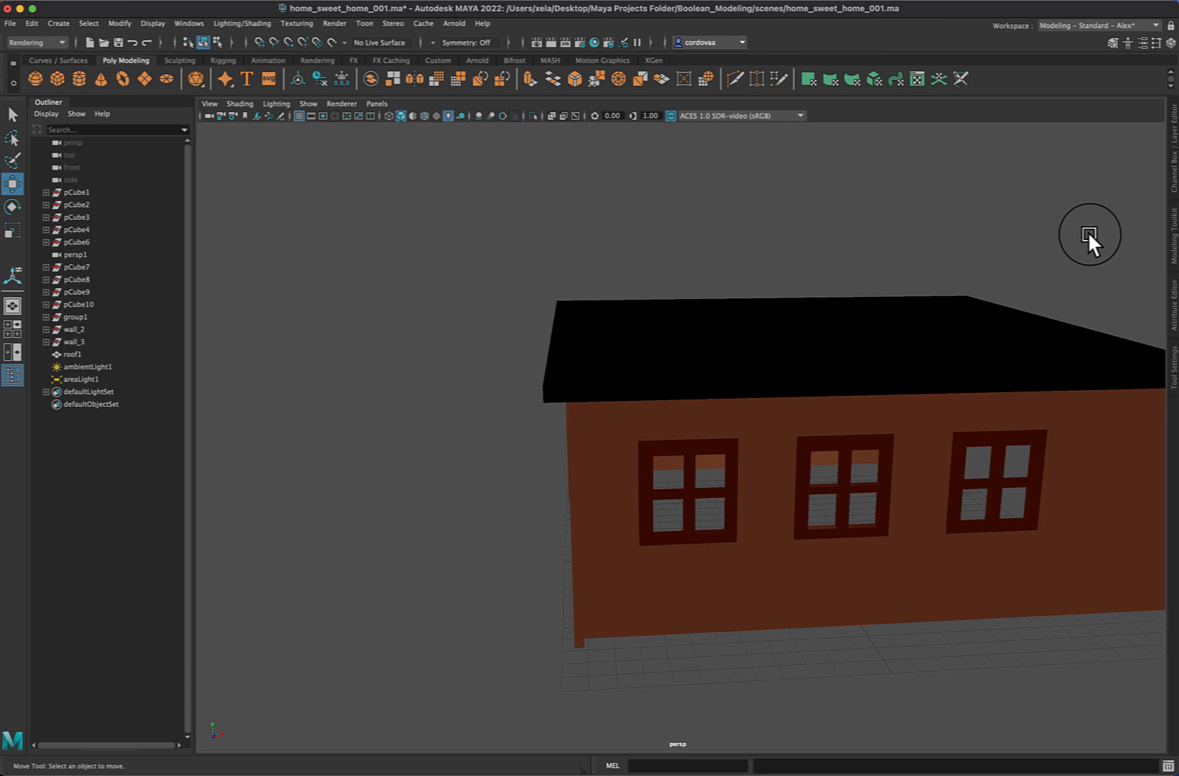
left_click_drag(1103, 259, 390, 303, "alt")
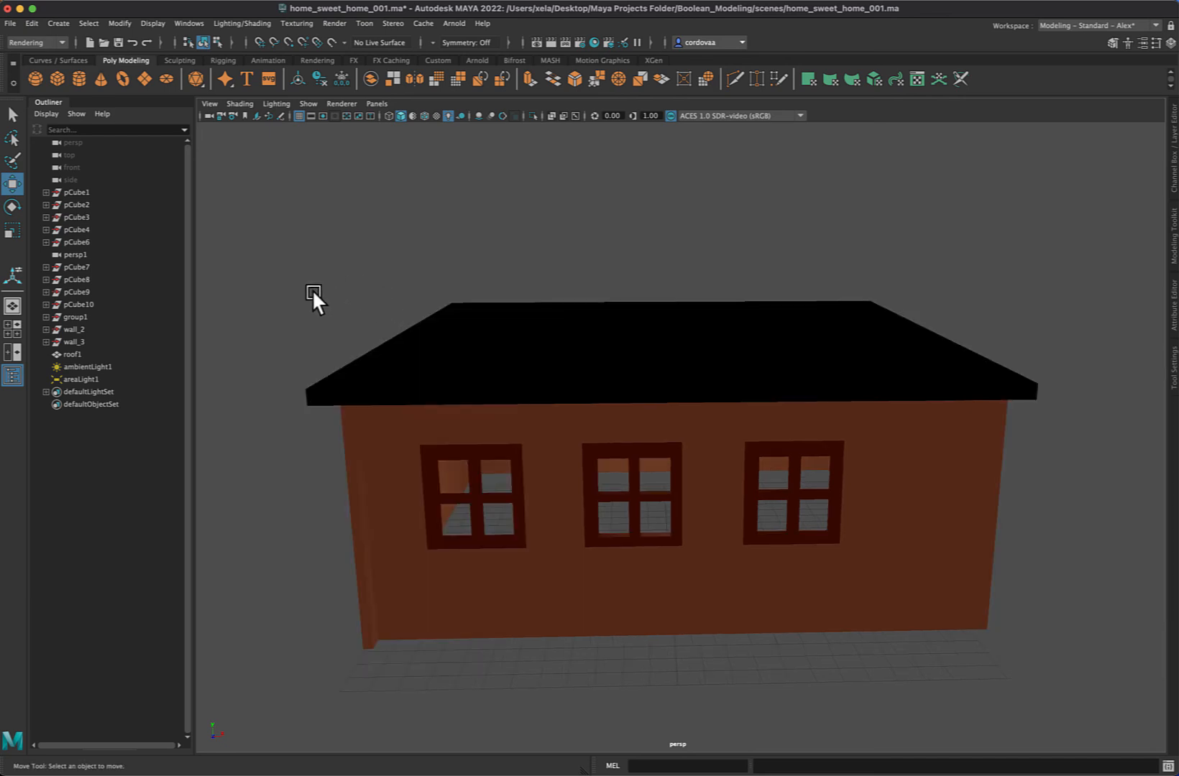